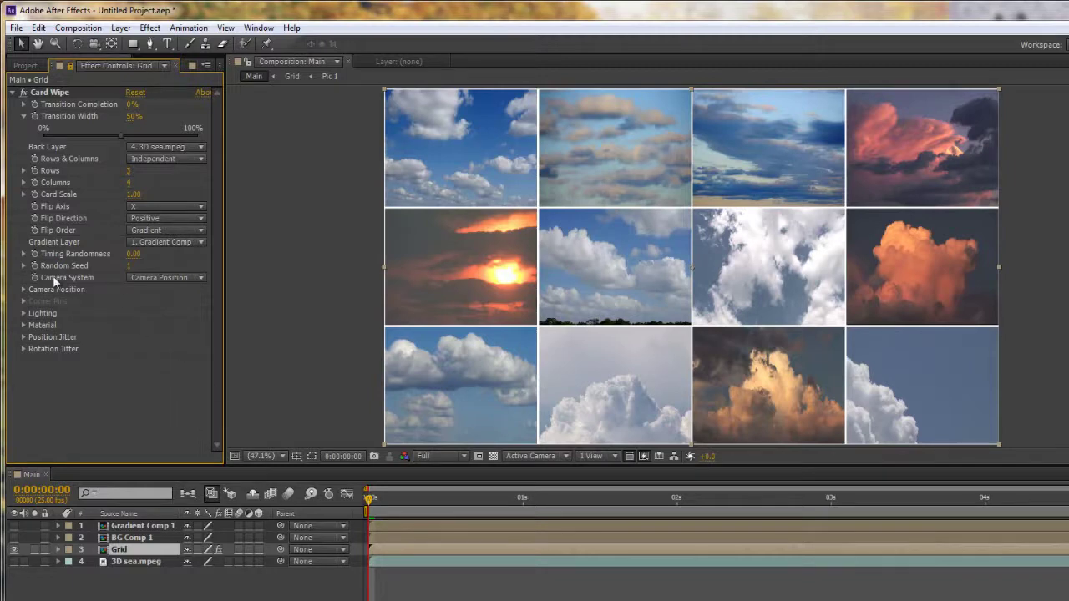
Choose Camera Position as the Card Wipe Camera System on the Grid layer and expand its Camera Position settings.
click(170, 280)
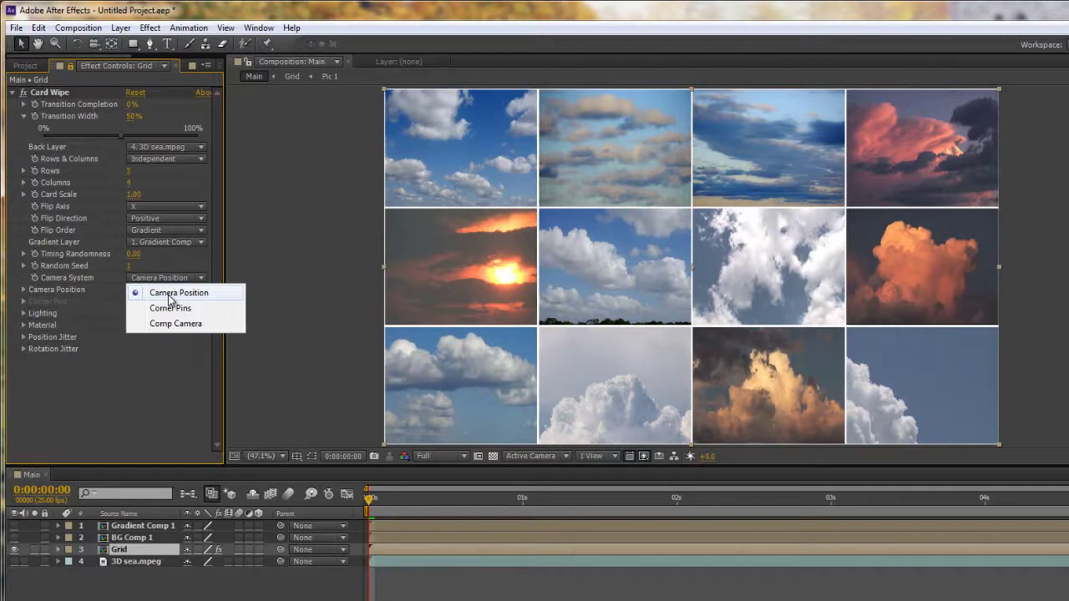
click(169, 294)
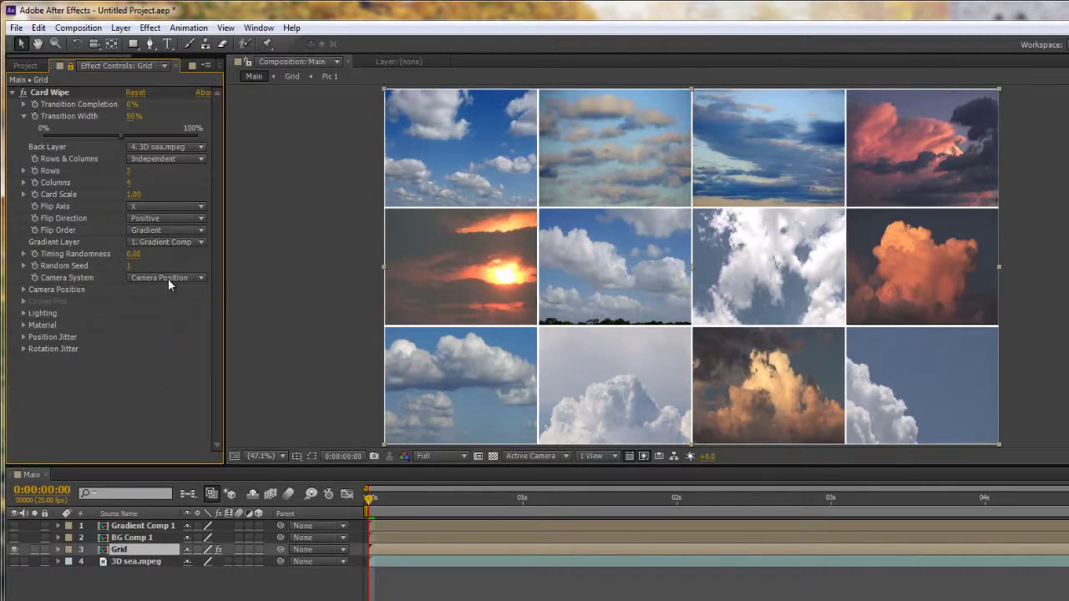
click(23, 290)
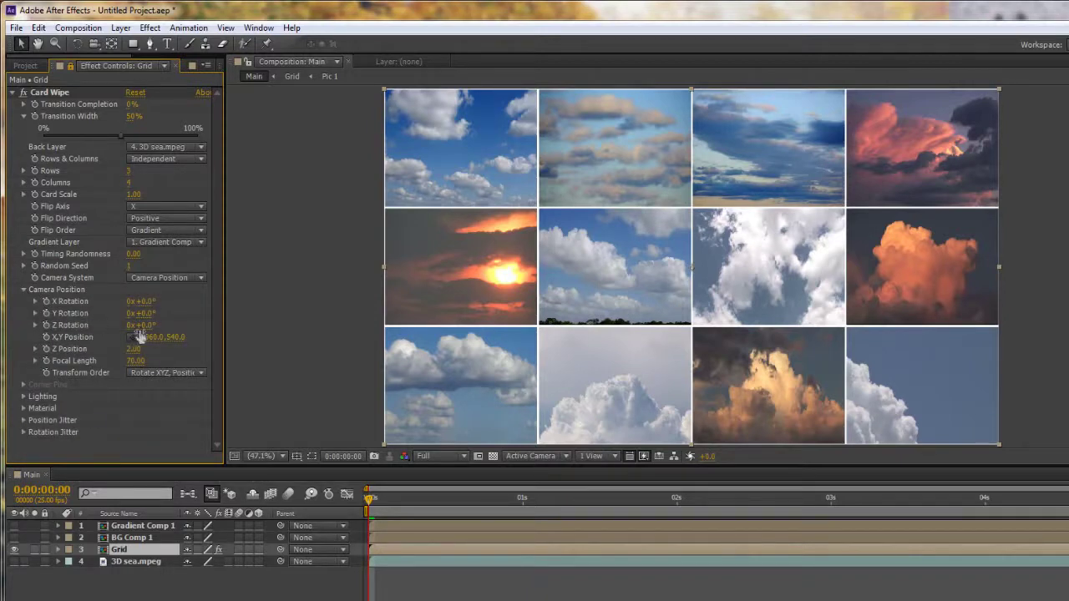
Try the camera's Y, X and Z Rotation one at a time, resetting each to its default after the test.
drag(150, 321, 119, 325)
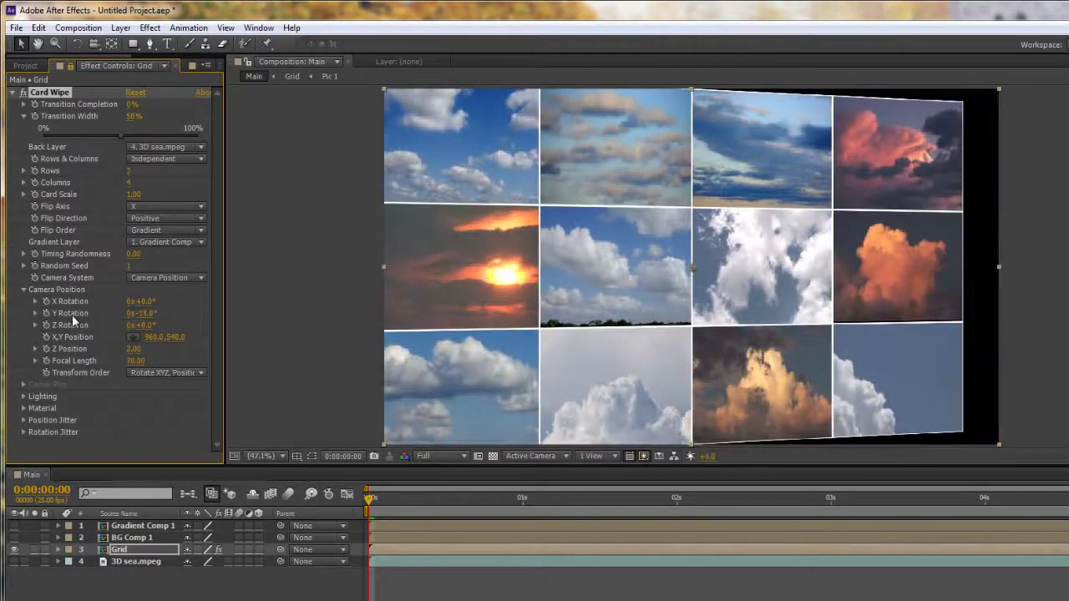
right_click(72, 315)
click(107, 412)
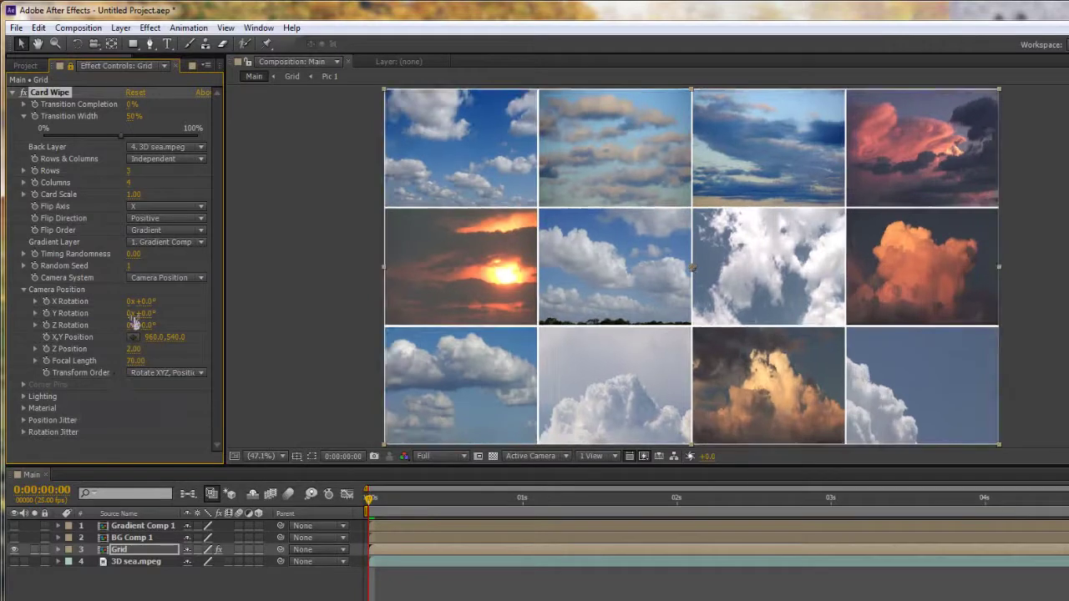
mouse_move(153, 303)
mouse_down()
mouse_move(115, 313)
mouse_move(144, 311)
mouse_up()
right_click(82, 302)
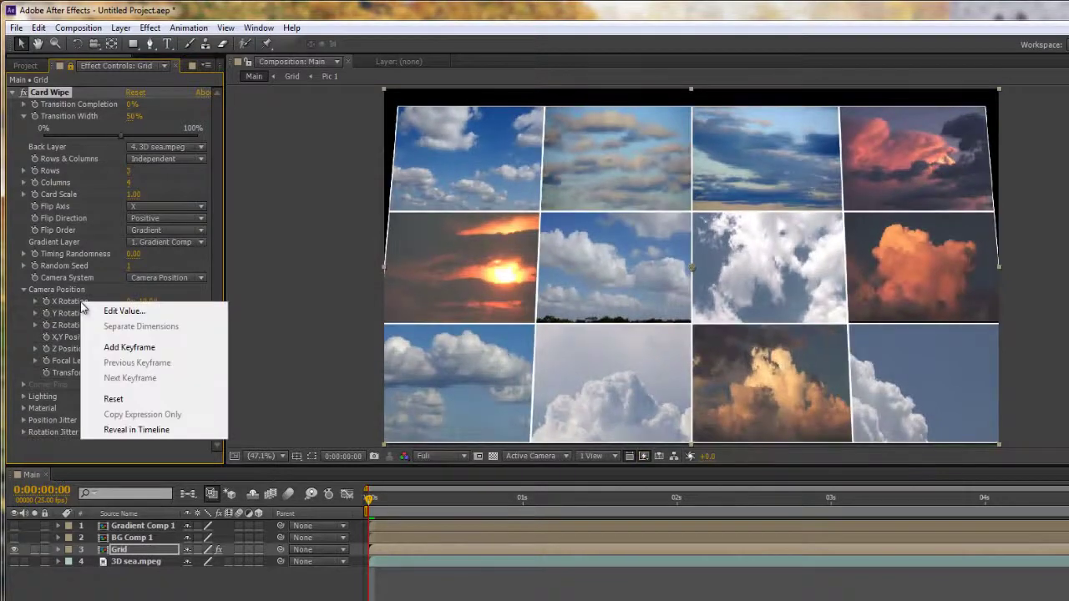
click(113, 399)
mouse_move(151, 328)
mouse_down()
mouse_move(163, 330)
mouse_move(134, 333)
mouse_move(172, 328)
mouse_up()
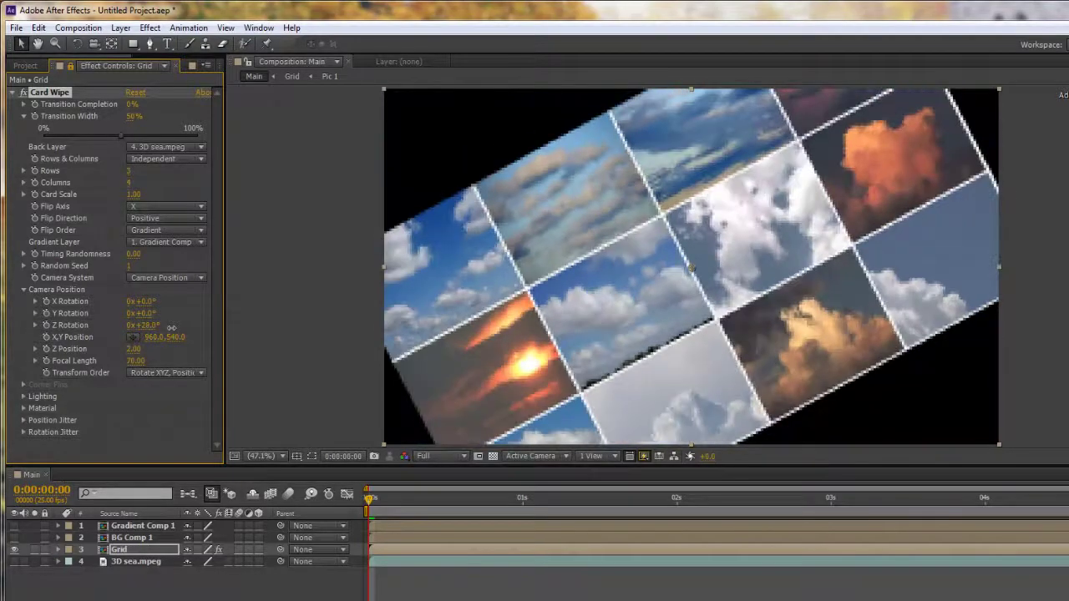
right_click(70, 324)
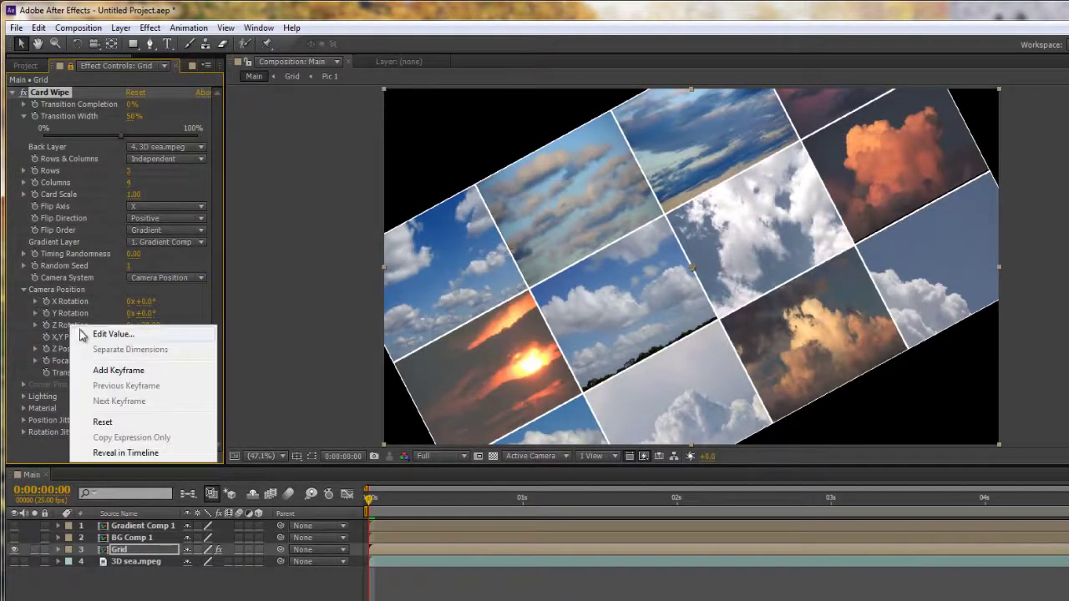
click(102, 422)
Set the camera's Y Rotation to 180° and Z Position to 2.87, and view the Transform Order choices.
drag(135, 313, 272, 317)
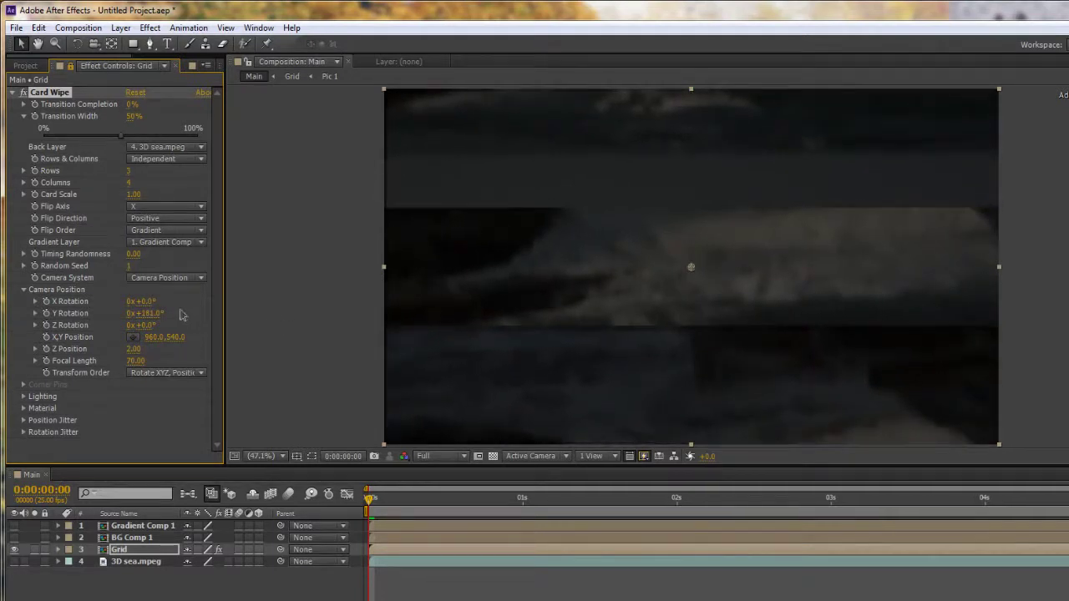
click(146, 314)
text(180)
key(Return)
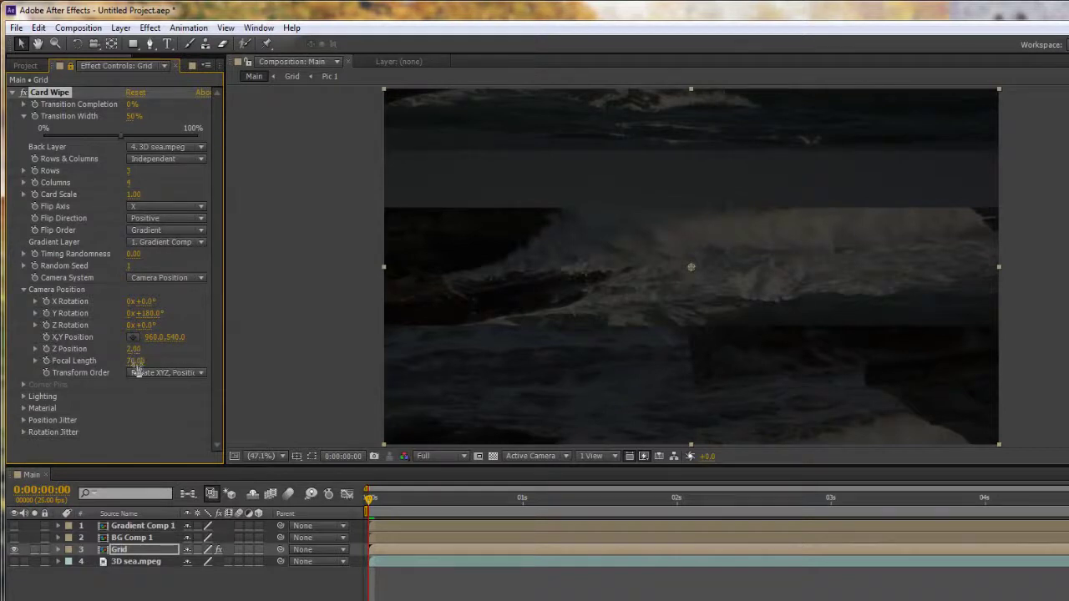
drag(134, 349, 207, 368)
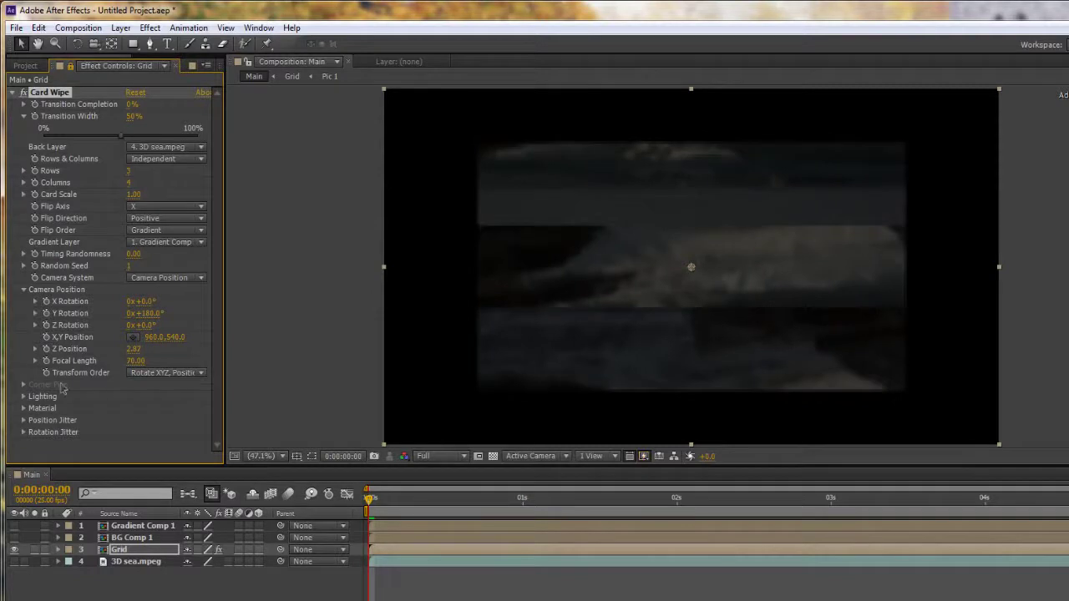
click(174, 372)
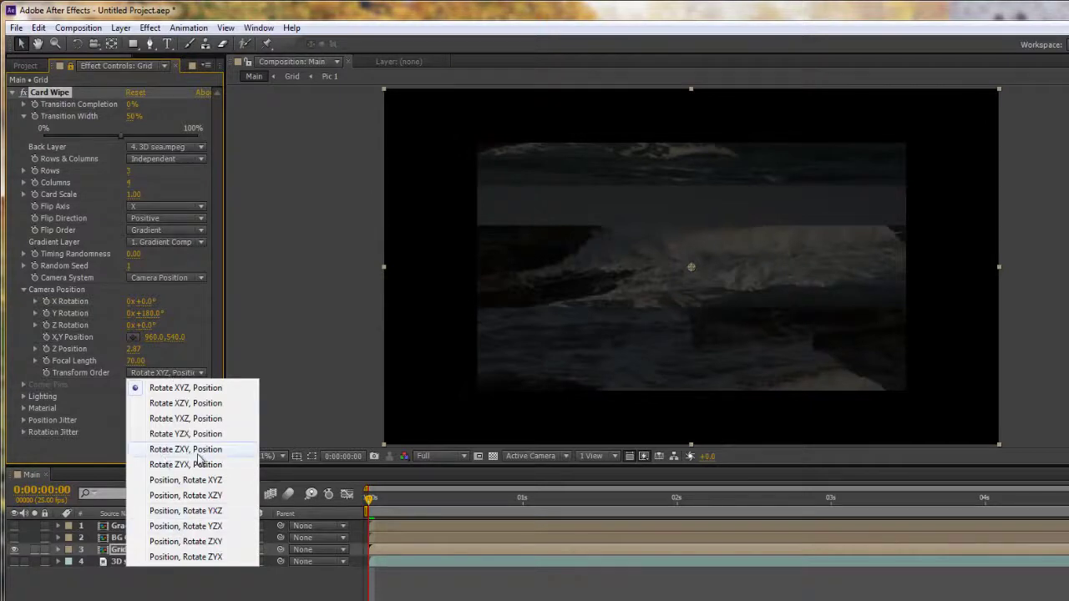
click(193, 362)
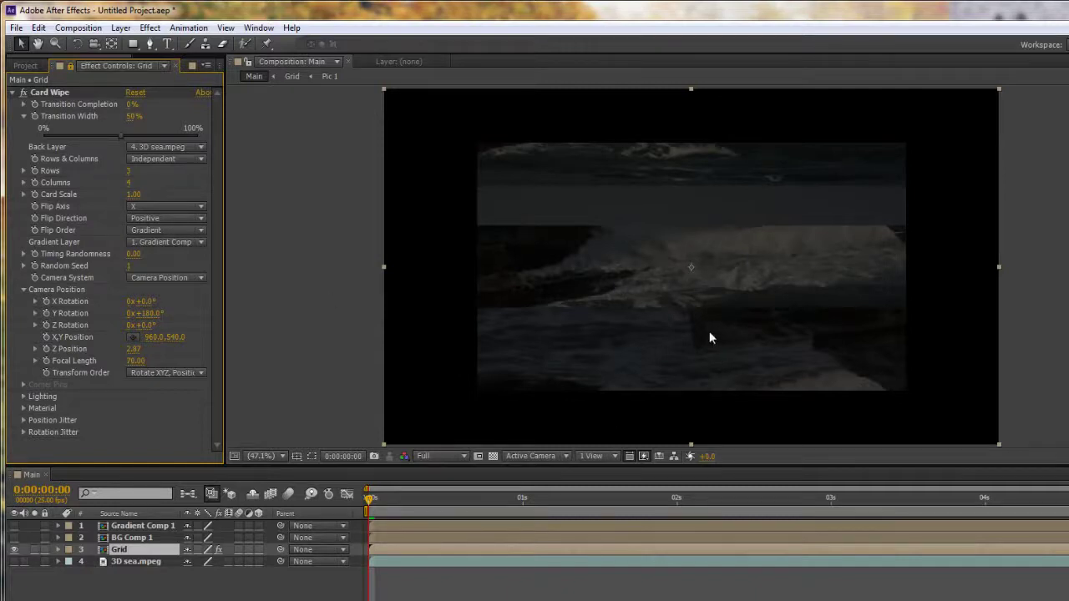
Expand Card Wipe's Lighting settings and raise Ambient Light to 0.74.
click(24, 397)
scroll(51, 393, down, 2)
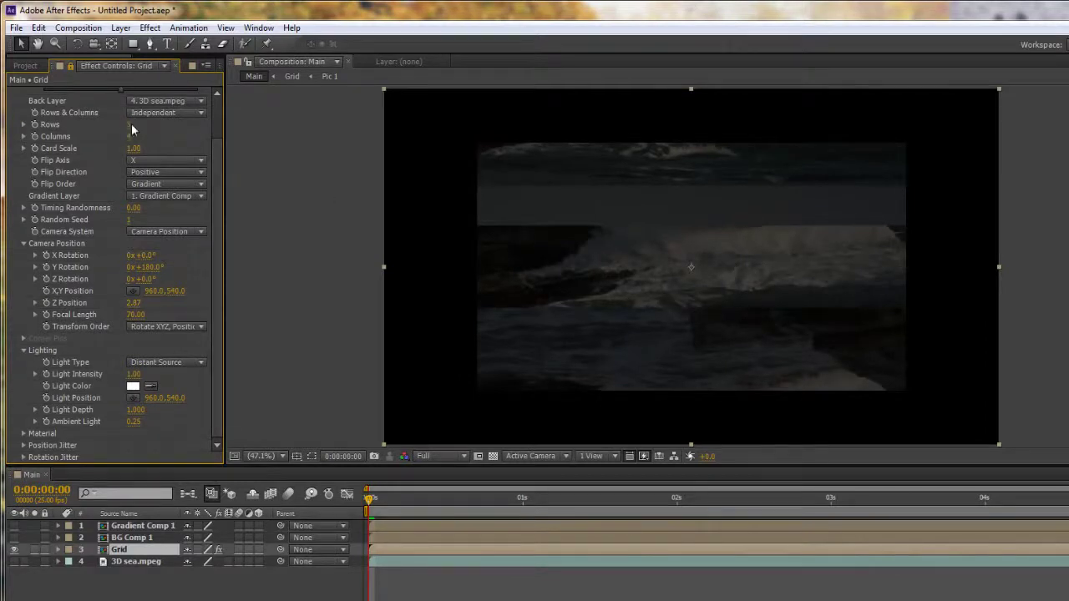
scroll(131, 126, up, 2)
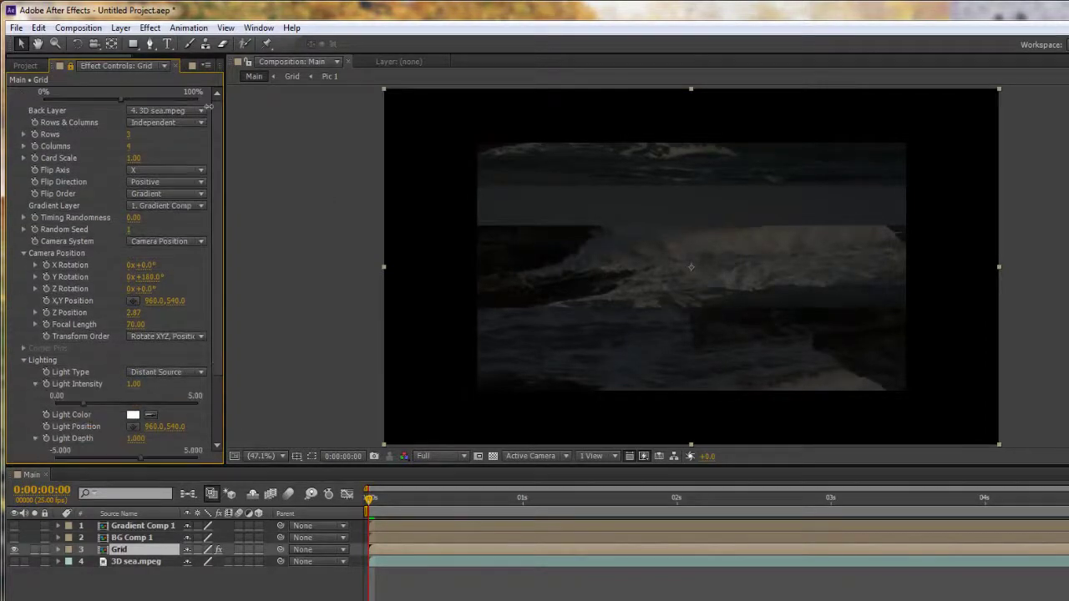
scroll(211, 107, down, 1)
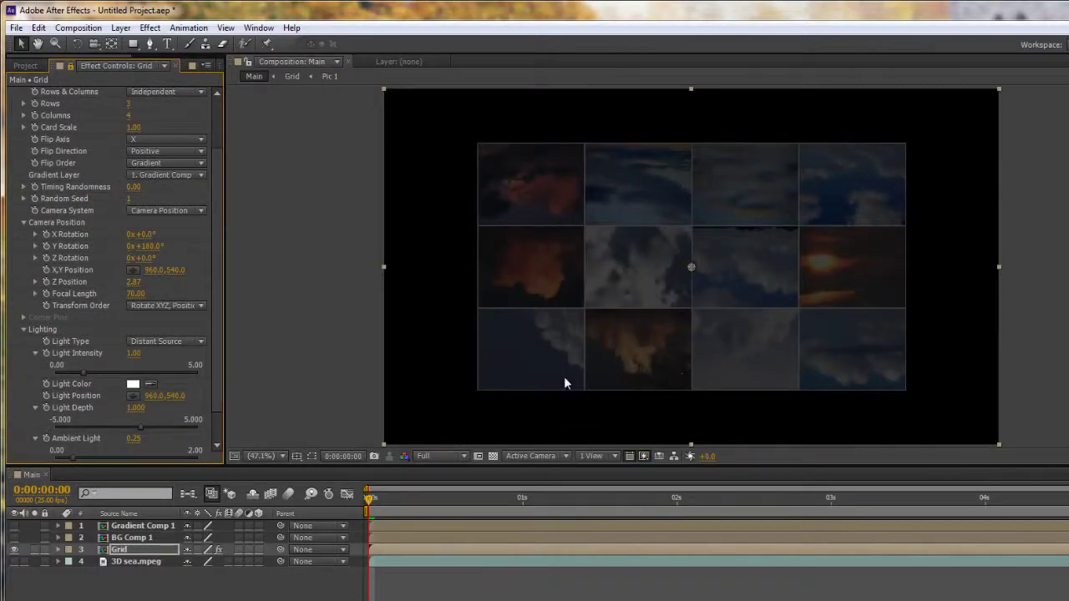
scroll(117, 344, down, 1)
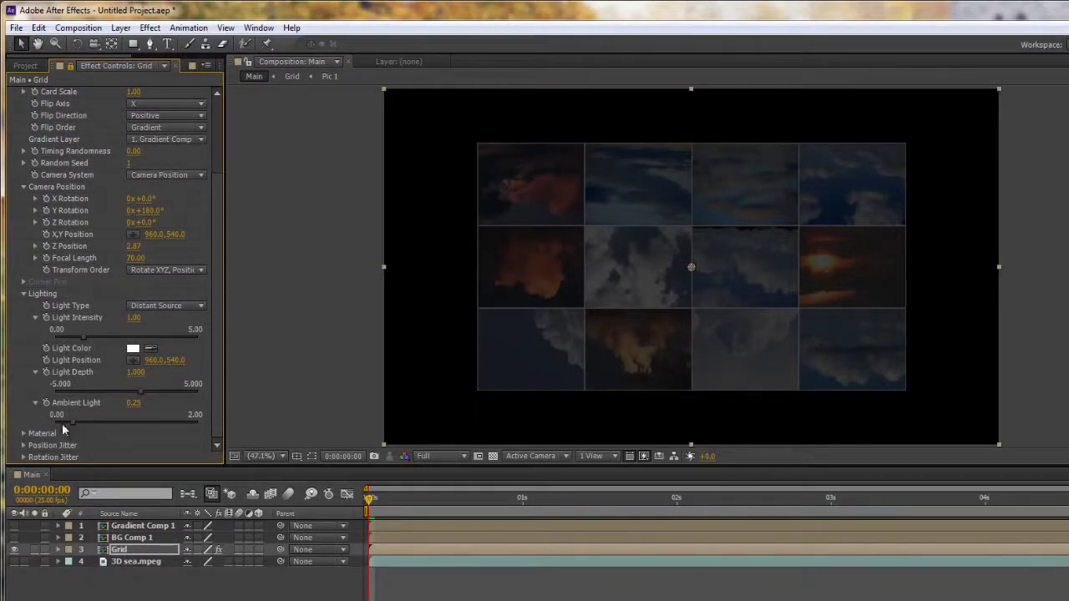
drag(73, 423, 107, 421)
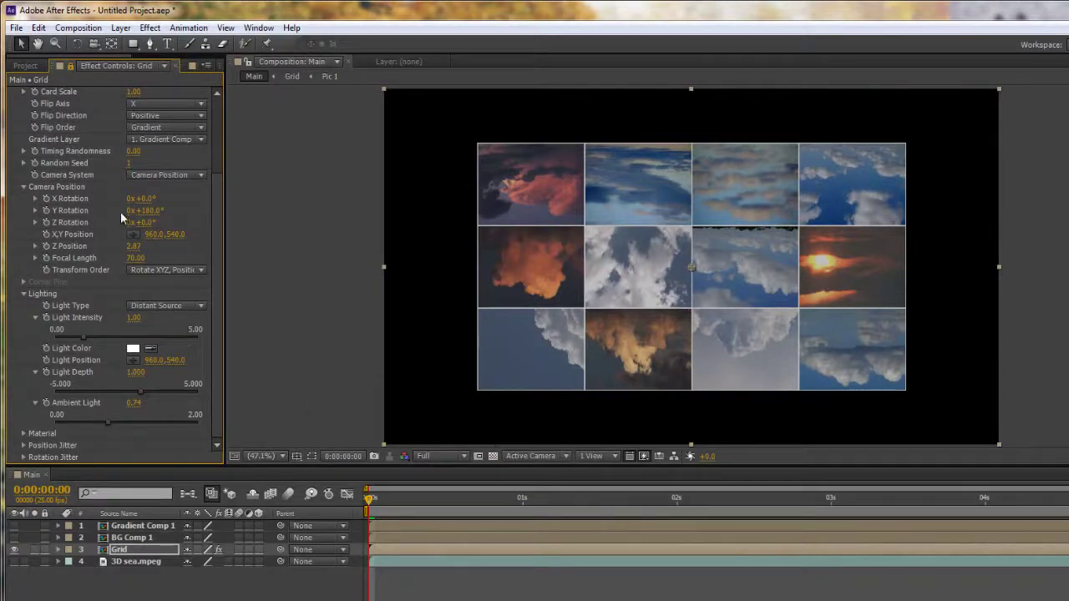
Set the camera's Y Rotation to 0° to face the front of the cards.
drag(147, 212, 46, 230)
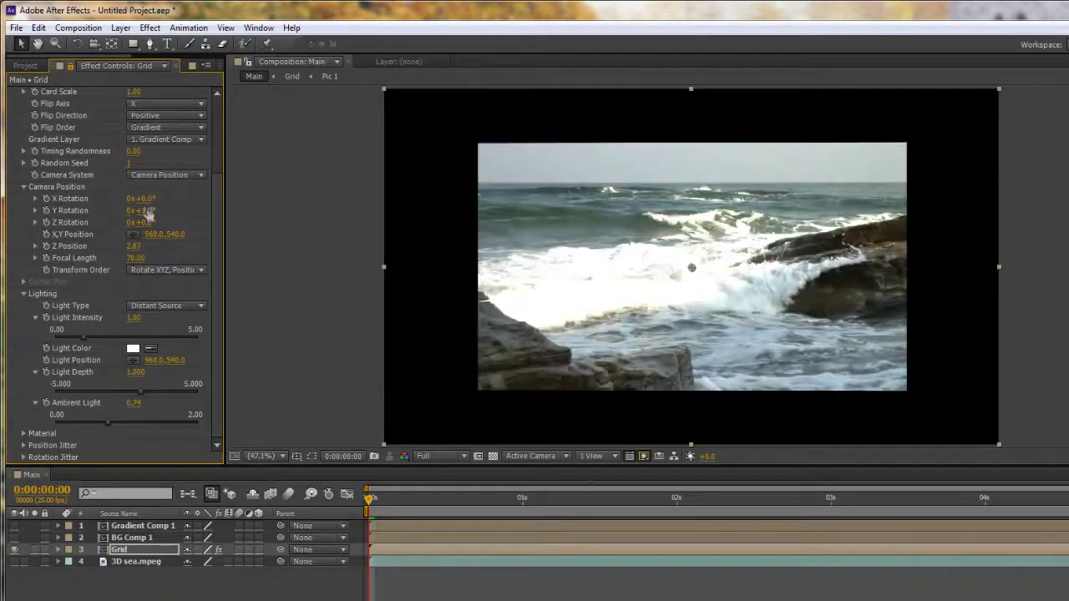
click(147, 211)
text(0)
key(Return)
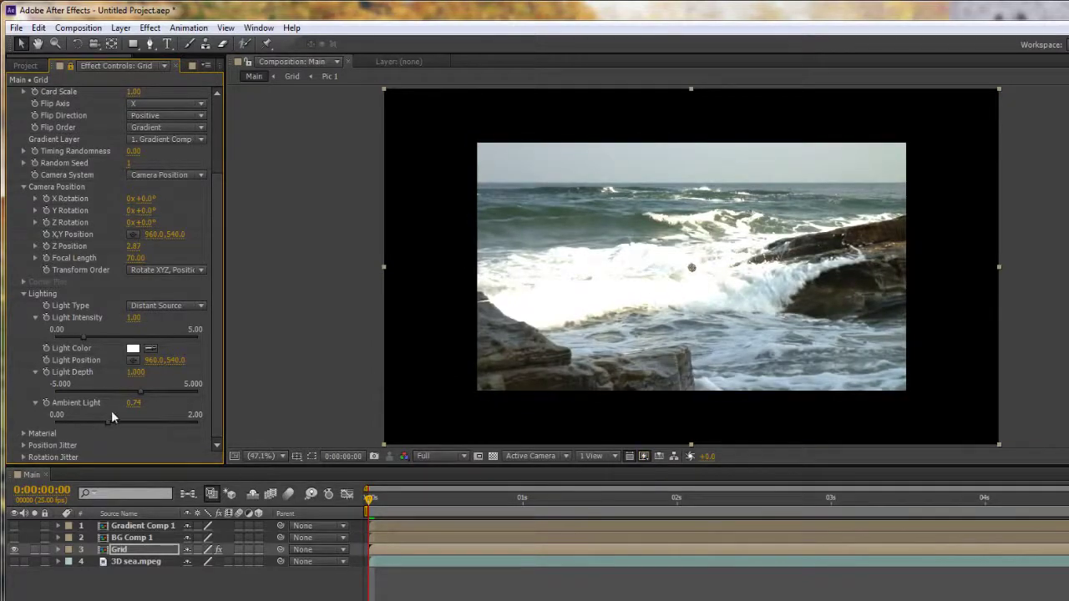
Try lowering Ambient Light to 0.00 and reset it to its default.
drag(111, 427, 52, 429)
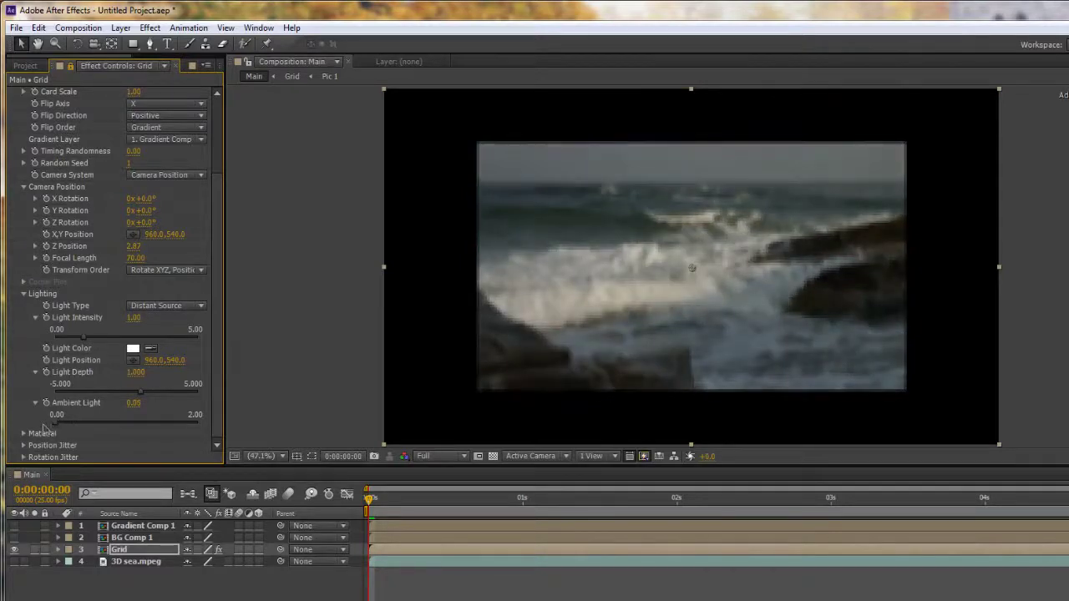
right_click(68, 408)
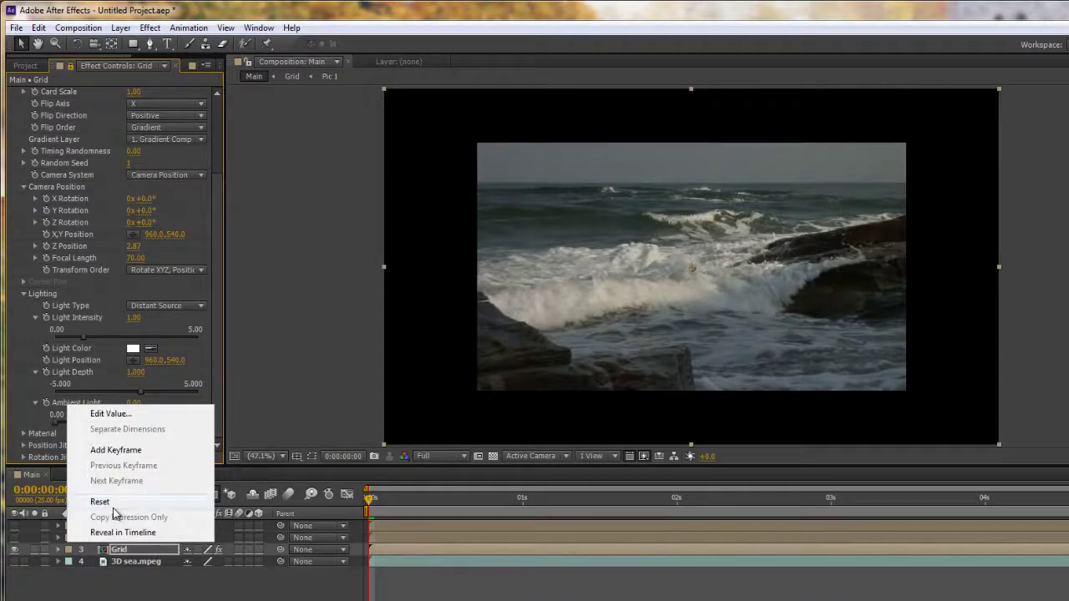
click(114, 499)
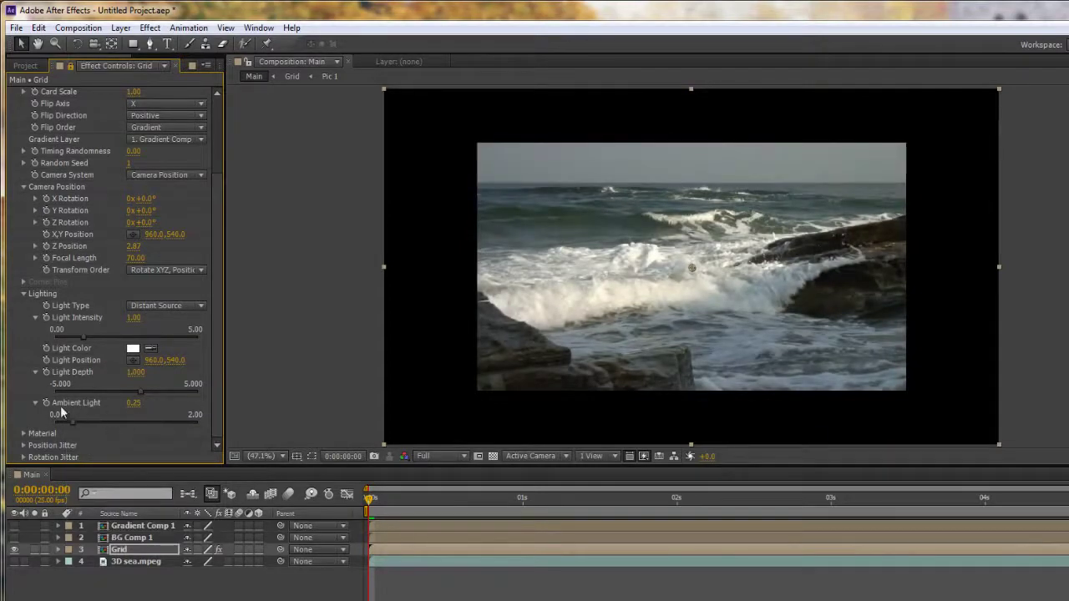
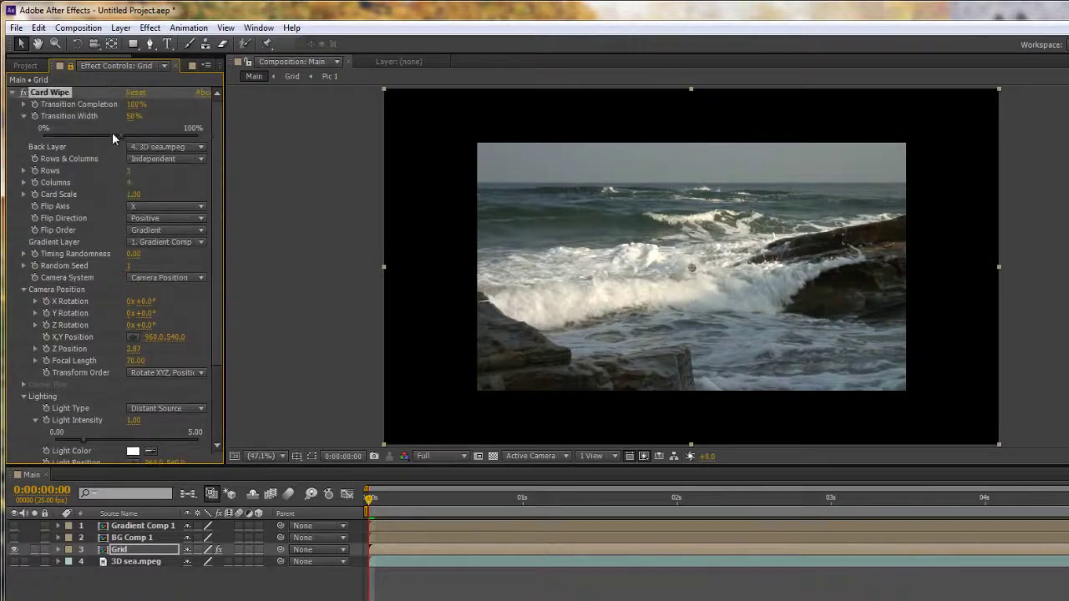
Set Transition Completion to 0% and the camera's Y Rotation to 180°.
drag(136, 107, 34, 114)
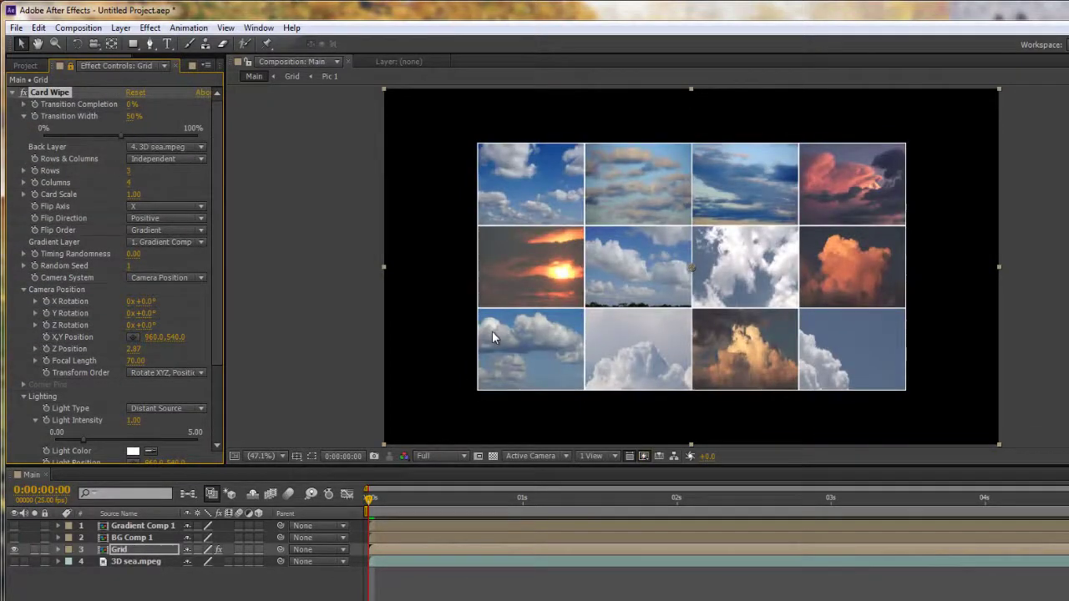
scroll(136, 361, down, 1)
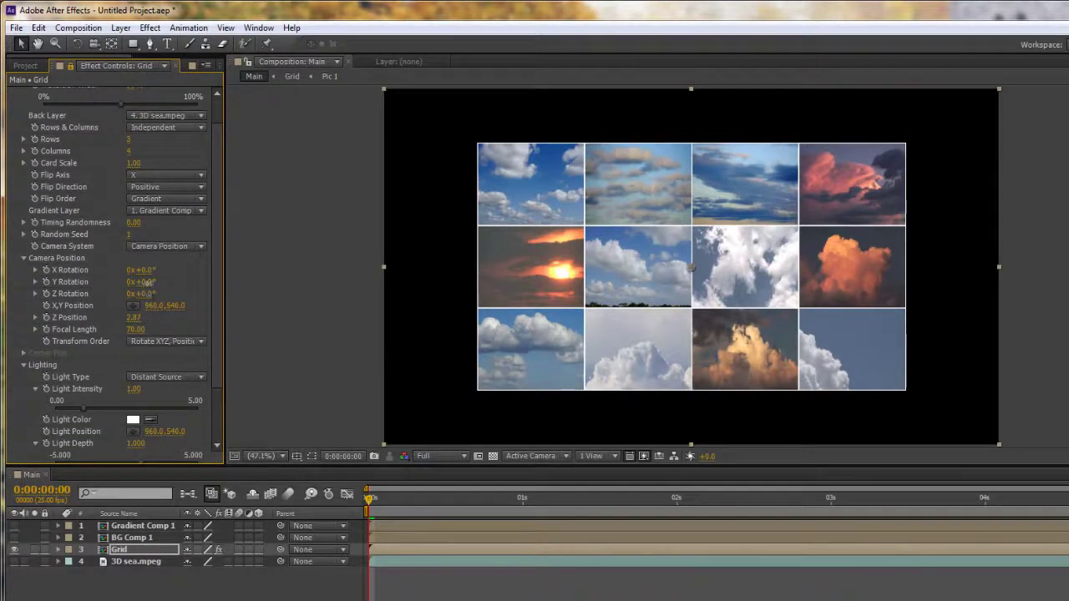
drag(146, 288, 151, 288)
click(146, 282)
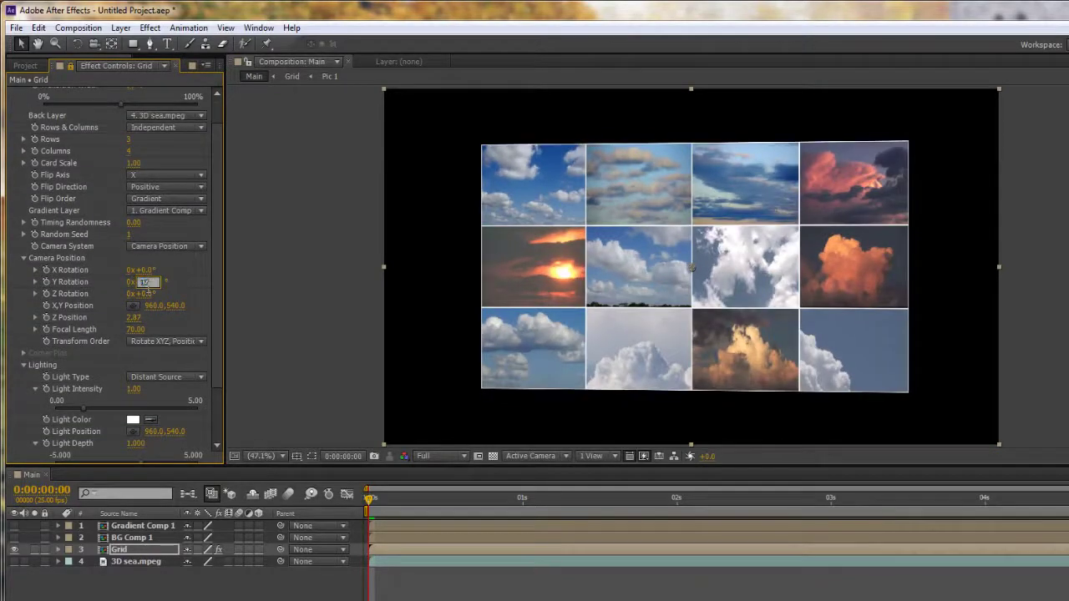
text(180)
key(Return)
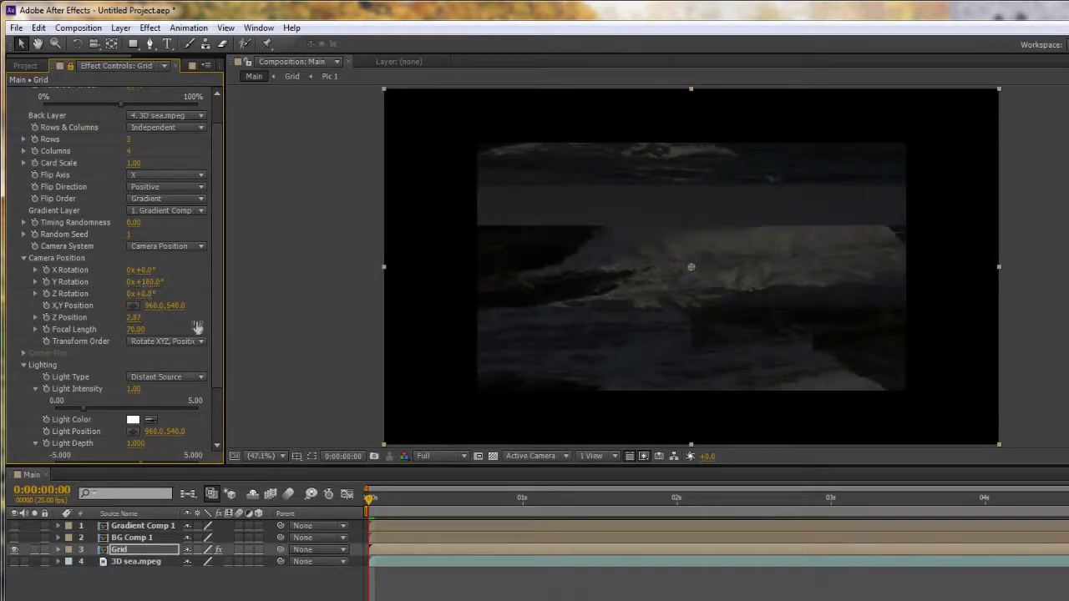
Raise Ambient Light to 1.00 and set Card Wipe's Back Layer to BG Comp 1.
scroll(82, 424, down, 3)
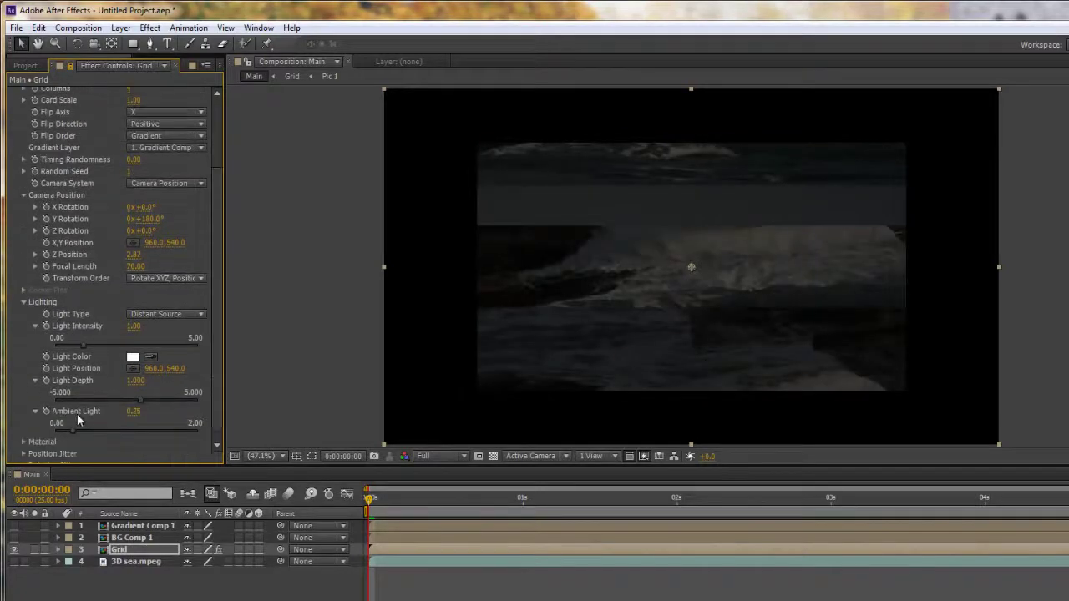
drag(73, 429, 126, 428)
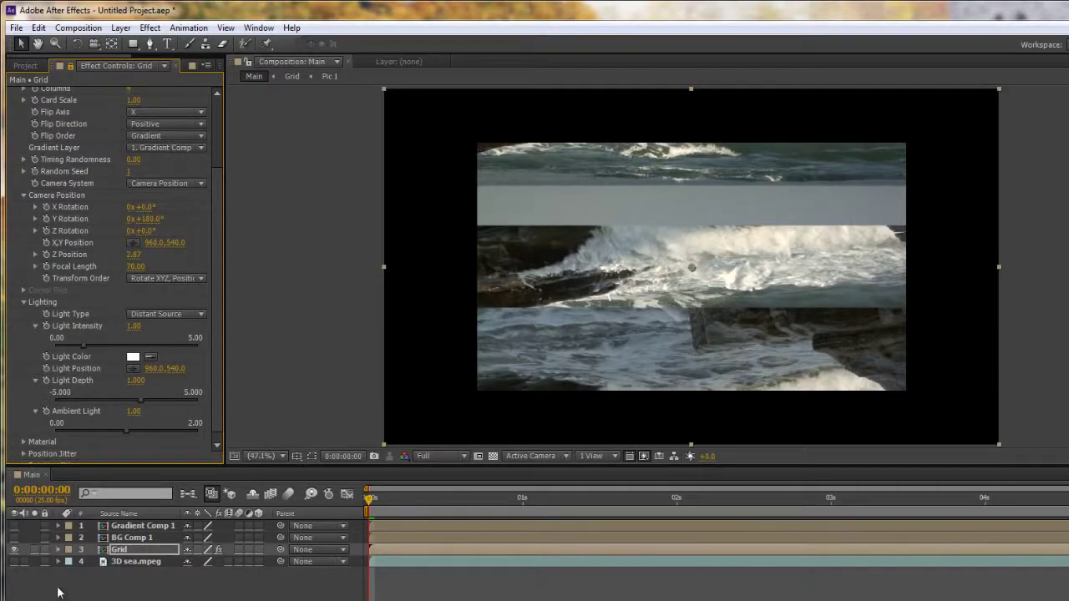
scroll(217, 174, up, 3)
scroll(216, 174, up, 4)
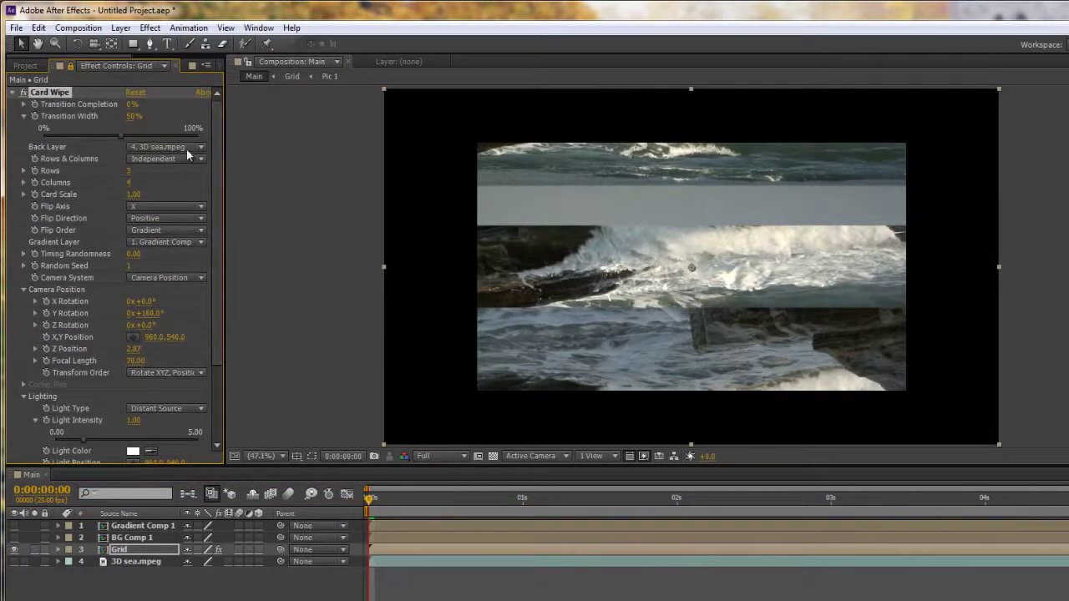
click(200, 148)
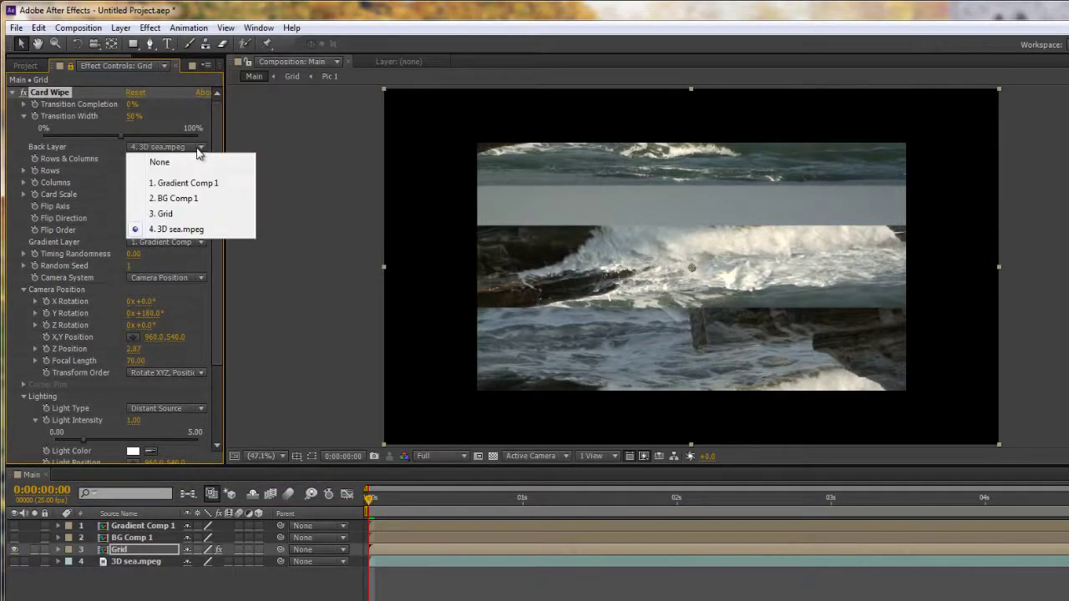
click(191, 197)
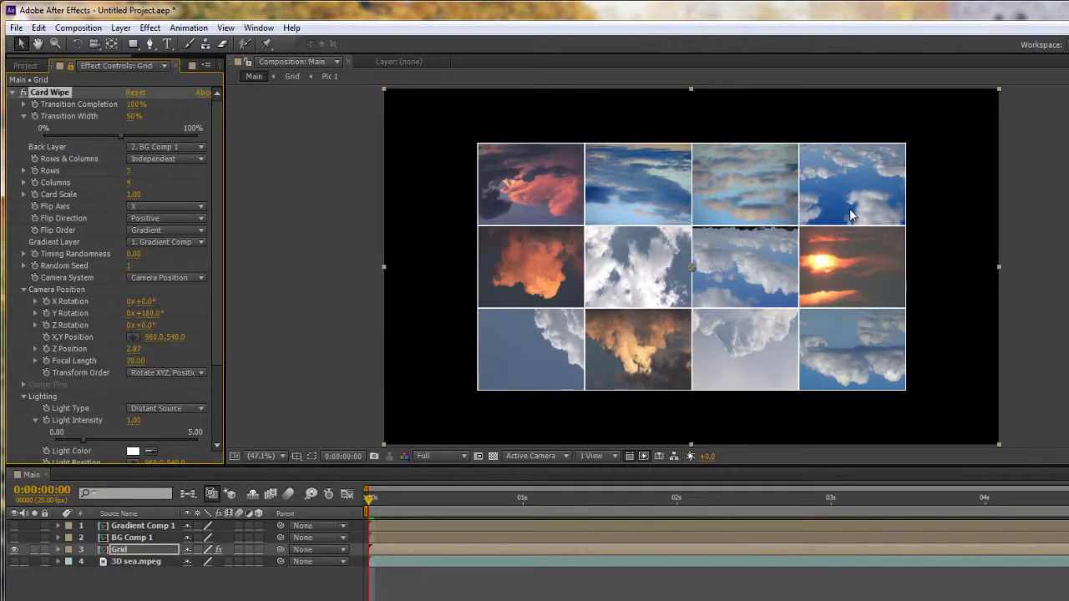
Set the camera's Z Rotation to 180° and its Y Rotation to 0°.
click(144, 325)
text(180)
key(Return)
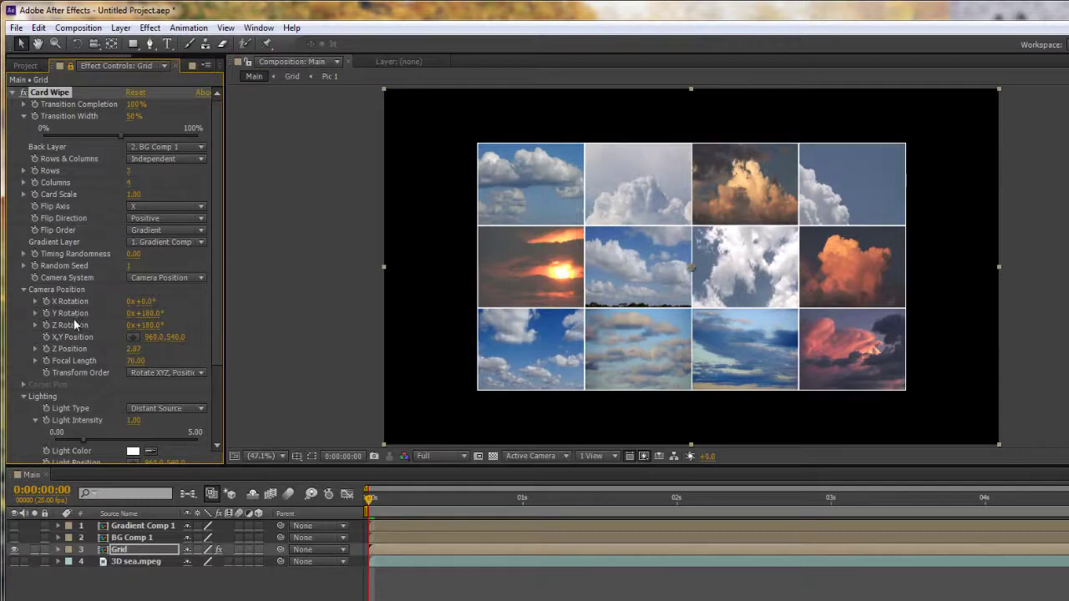
click(148, 313)
text(0)
key(Return)
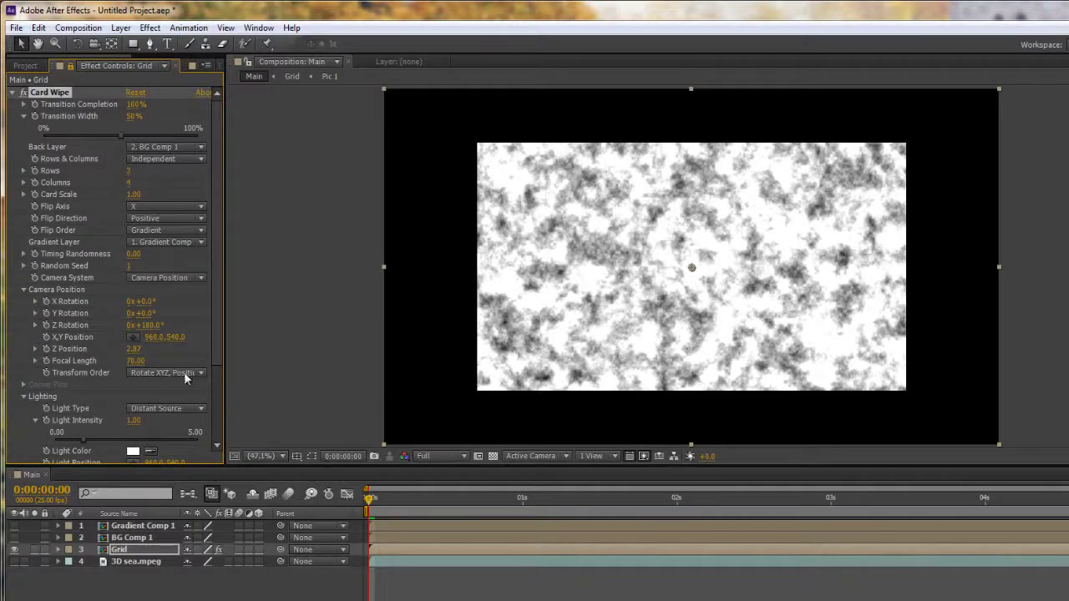
Reset the Card Wipe effect's Ambient Light to its default value.
scroll(98, 431, down, 3)
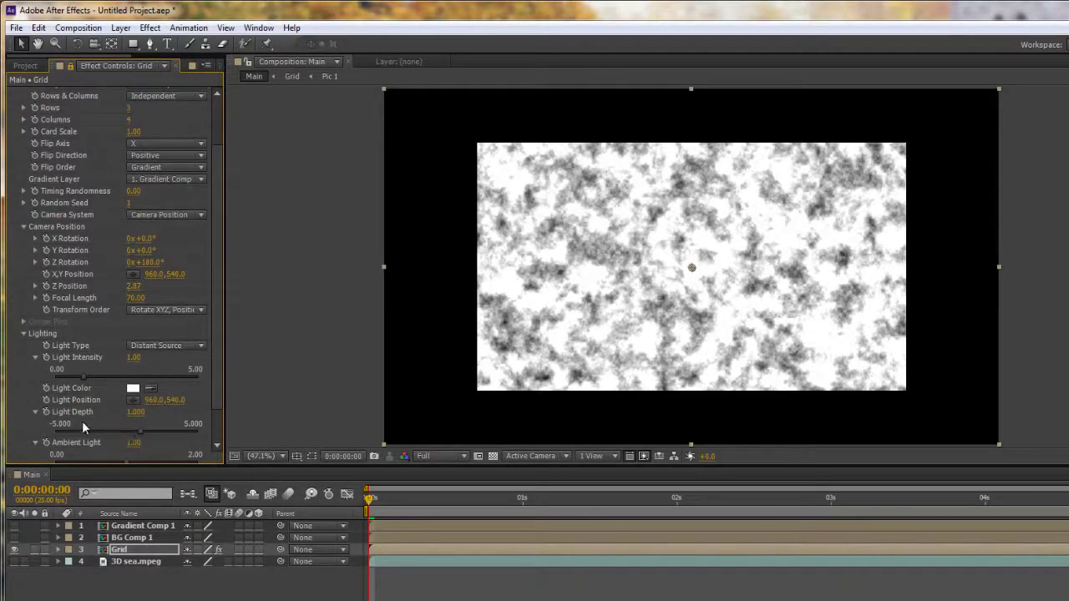
scroll(84, 427, down, 2)
right_click(84, 410)
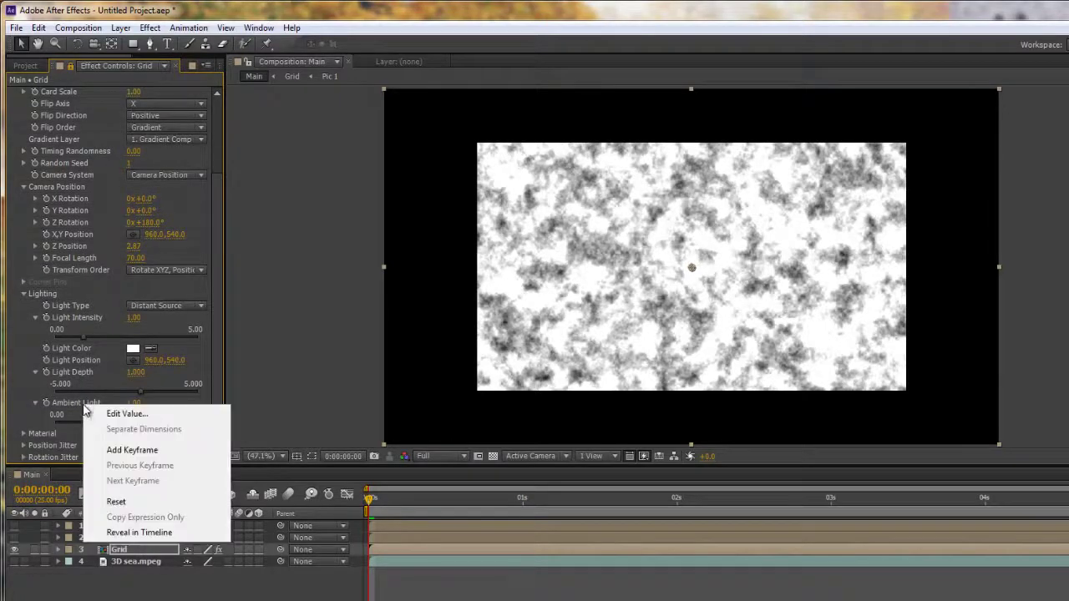
click(116, 501)
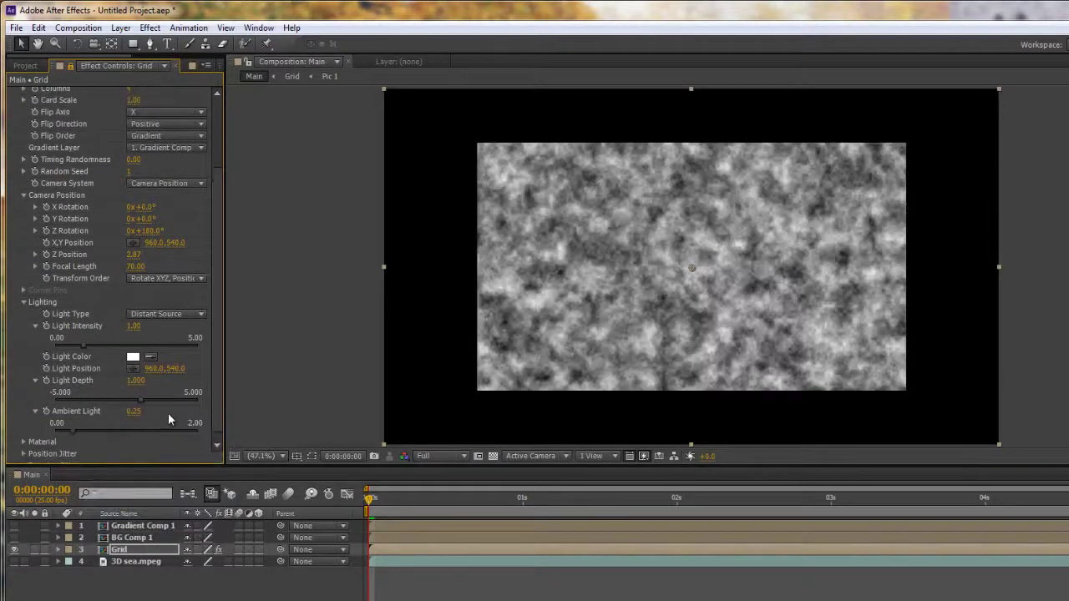
Set Card Wipe's Transition Completion to 0% and its camera's Z Rotation to 0°.
scroll(119, 386, up, 5)
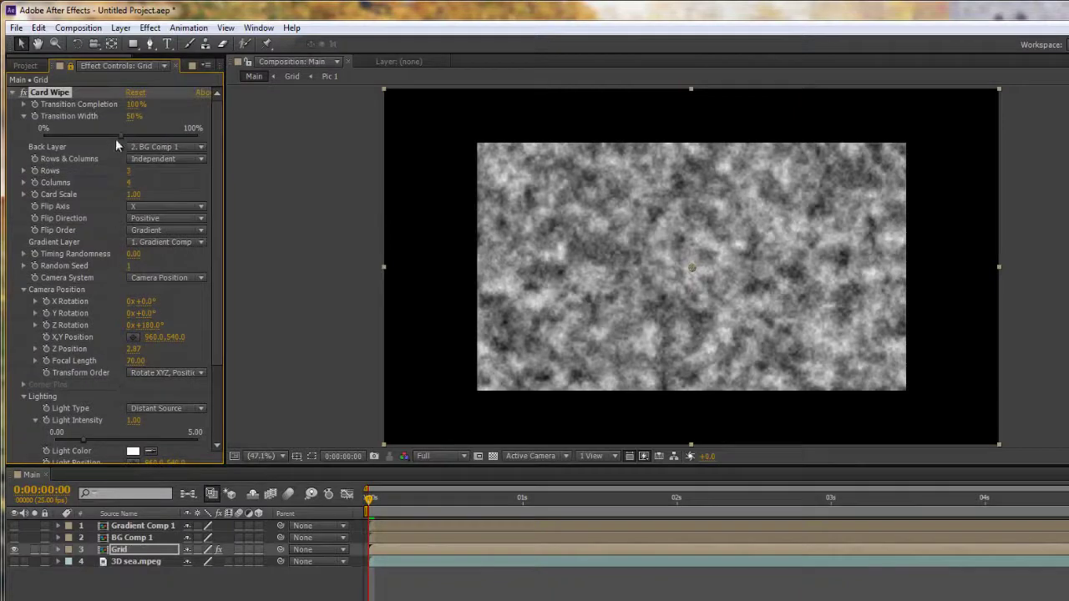
drag(115, 106, 35, 117)
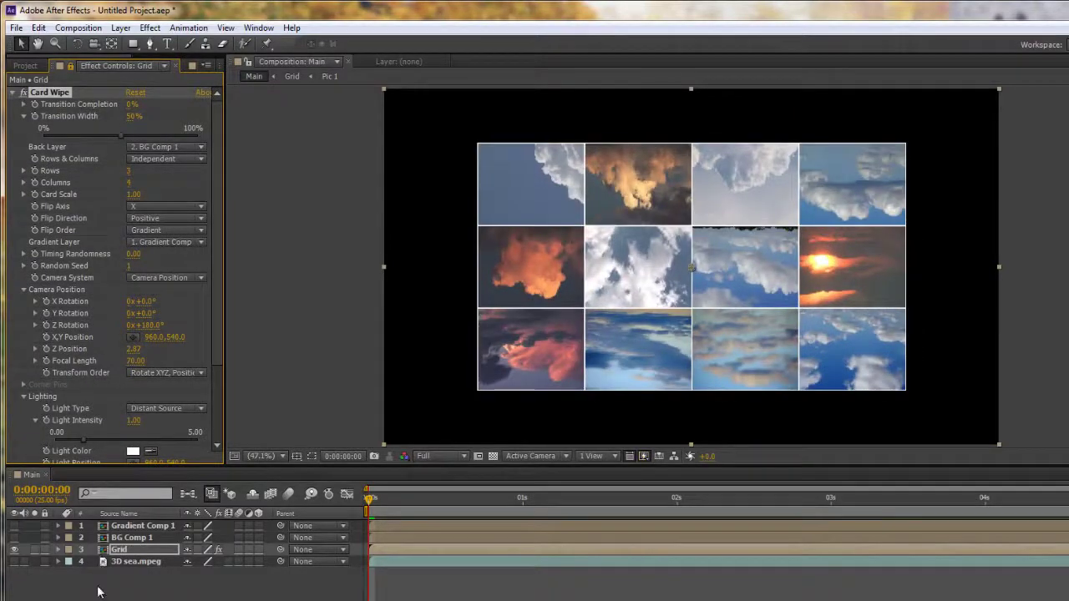
click(145, 326)
text(0)
key(Return)
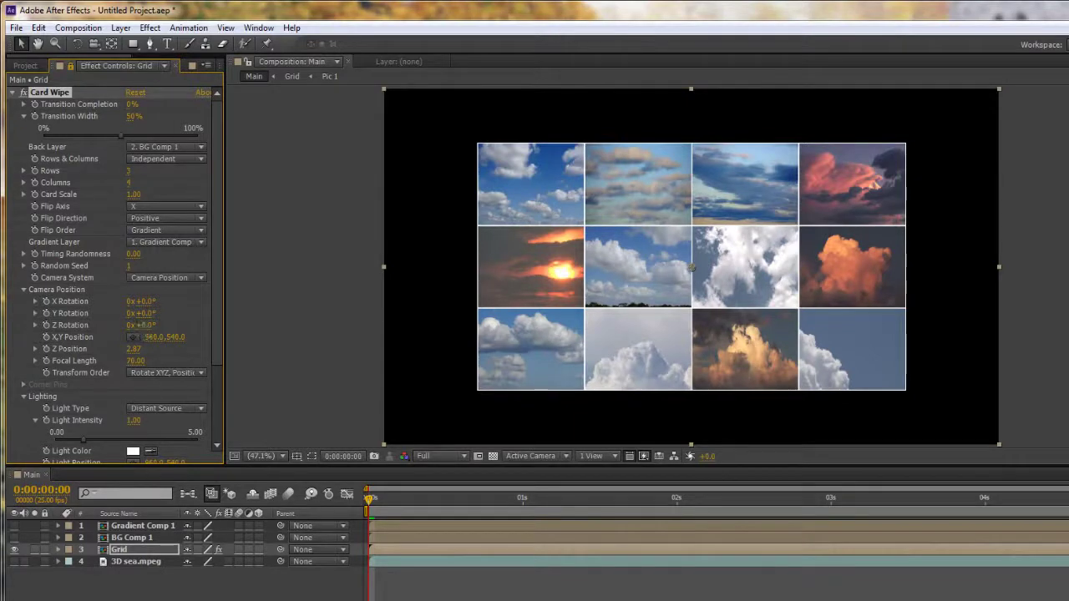
Add a two-node camera with the 50mm preset and switch Card Wipe's Camera System to Comp Camera.
key(F2)
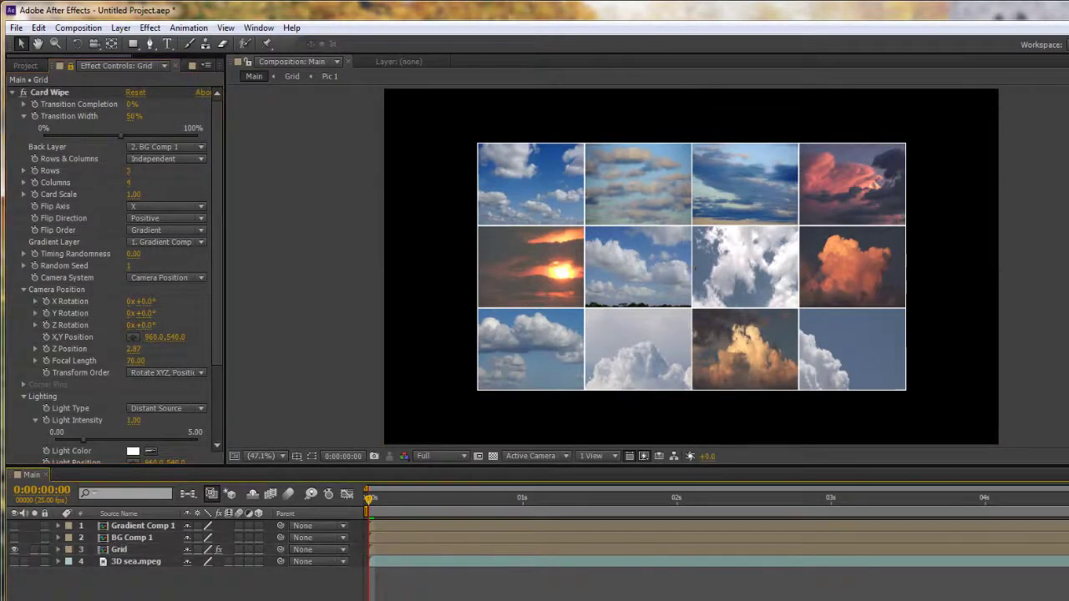
click(120, 28)
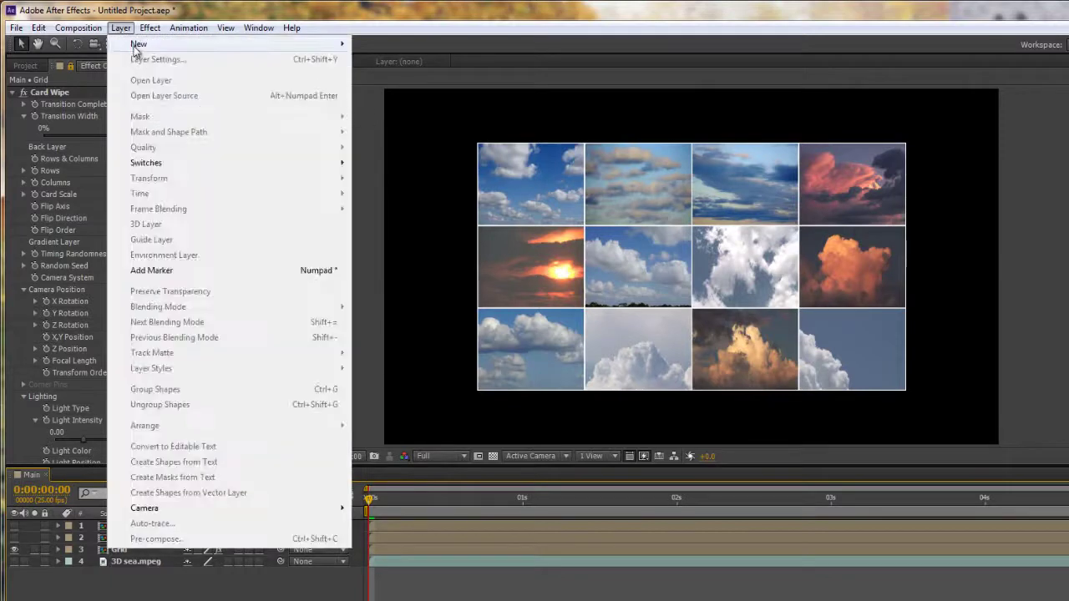
mouse_move(136, 46)
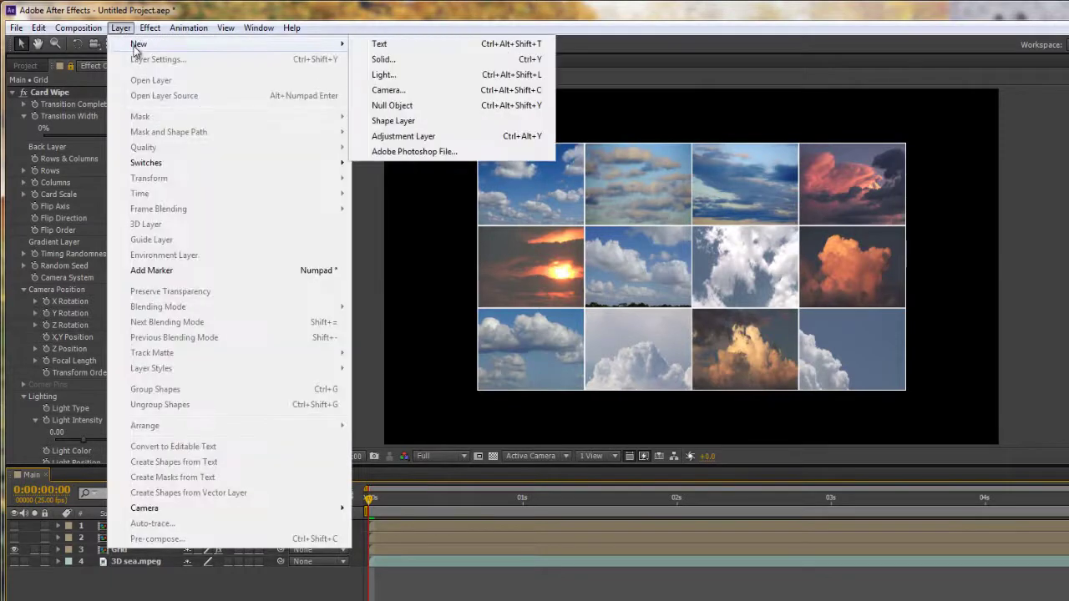
click(408, 89)
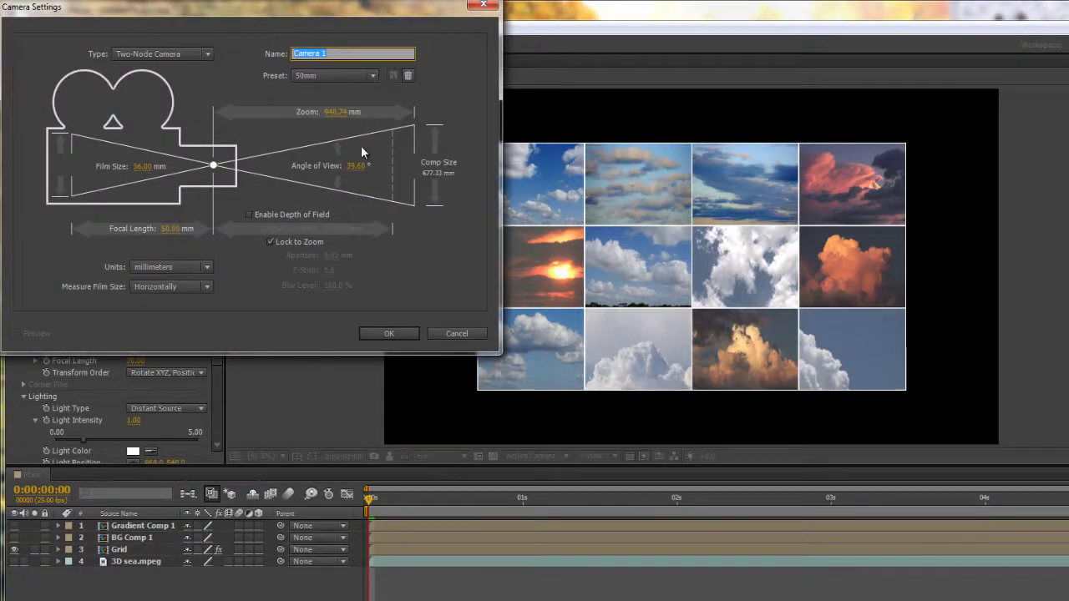
click(377, 335)
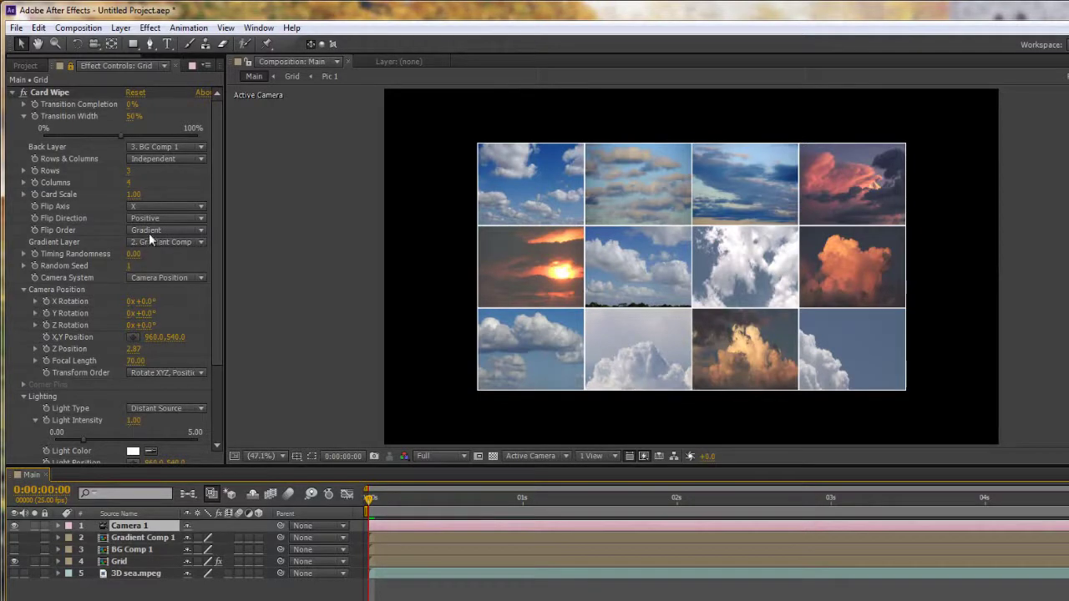
click(198, 278)
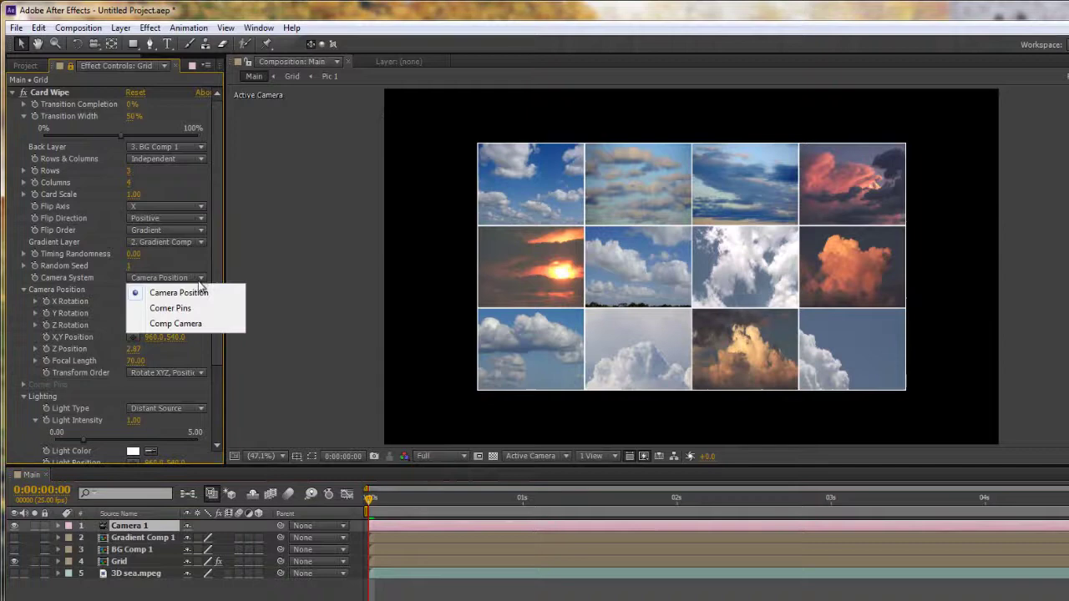
click(190, 324)
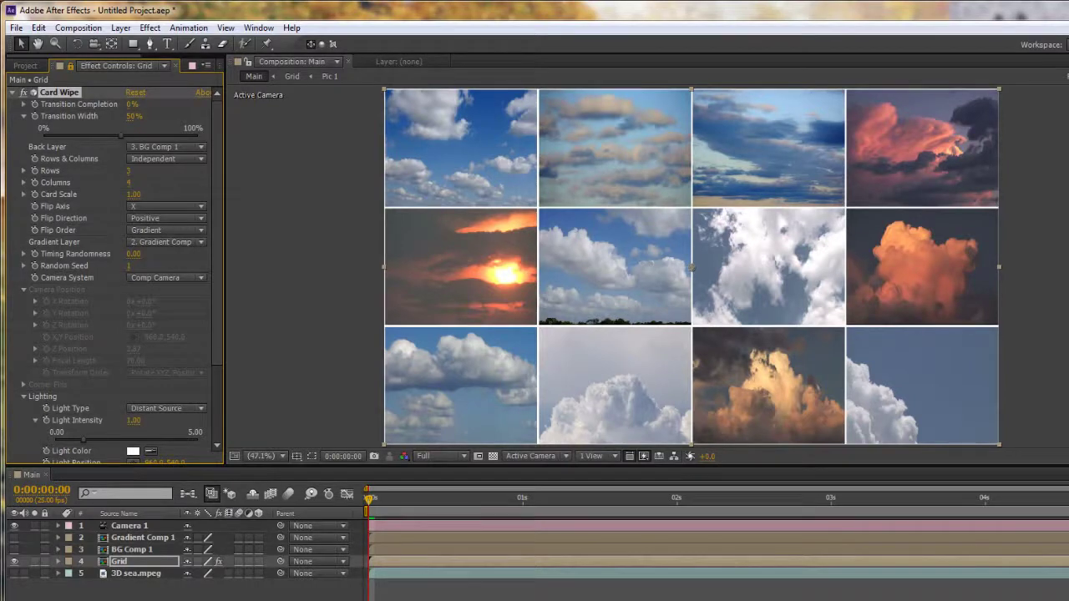
Add a null object to the Main composition and rename it Cam Control.
click(121, 526)
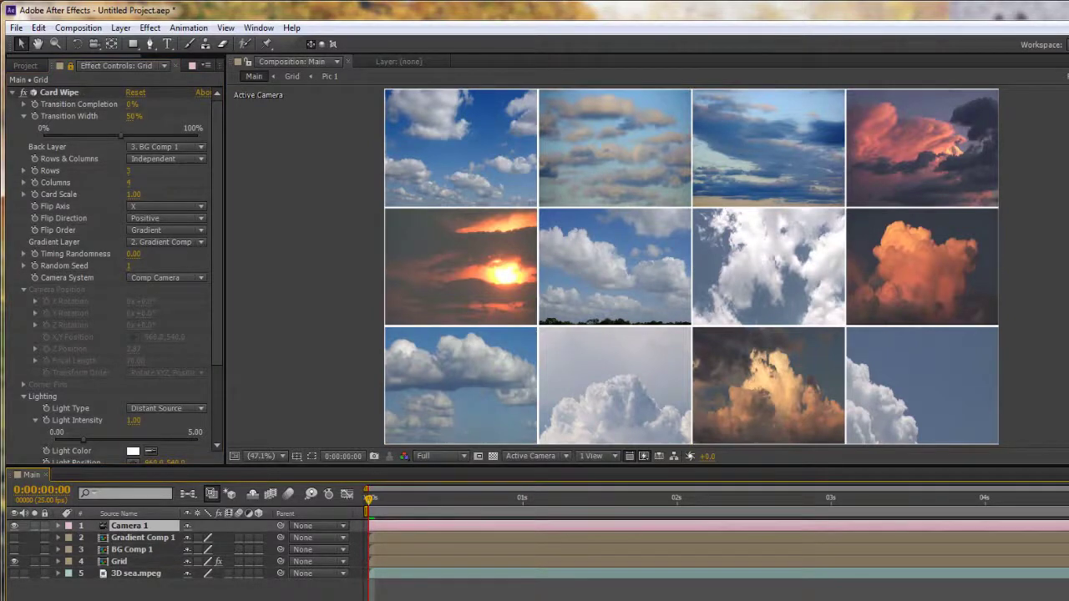
key(ctrl+alt+shift+y)
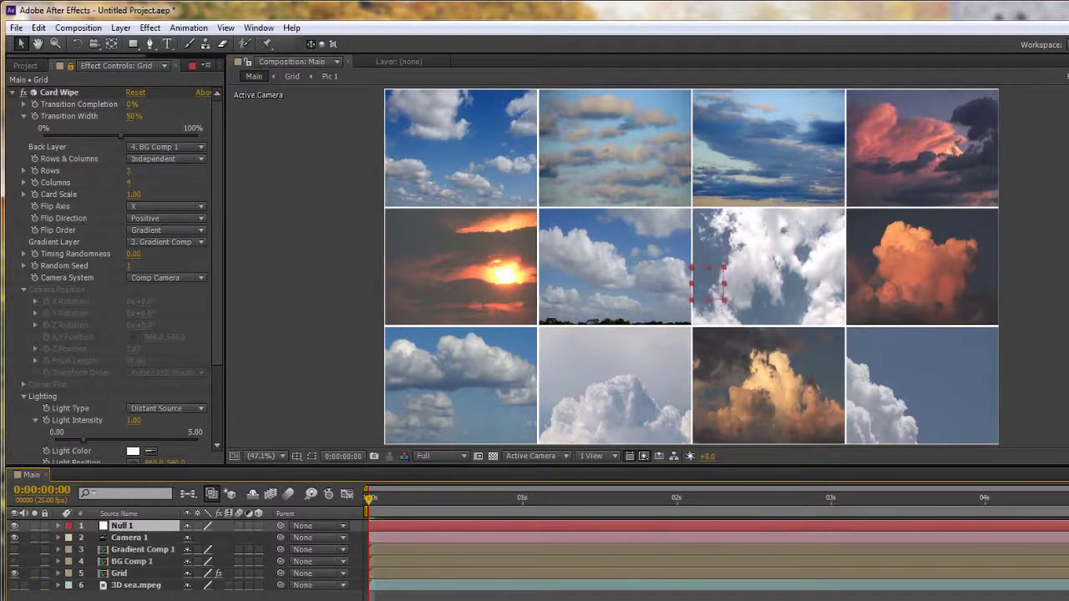
click(121, 27)
mouse_move(139, 43)
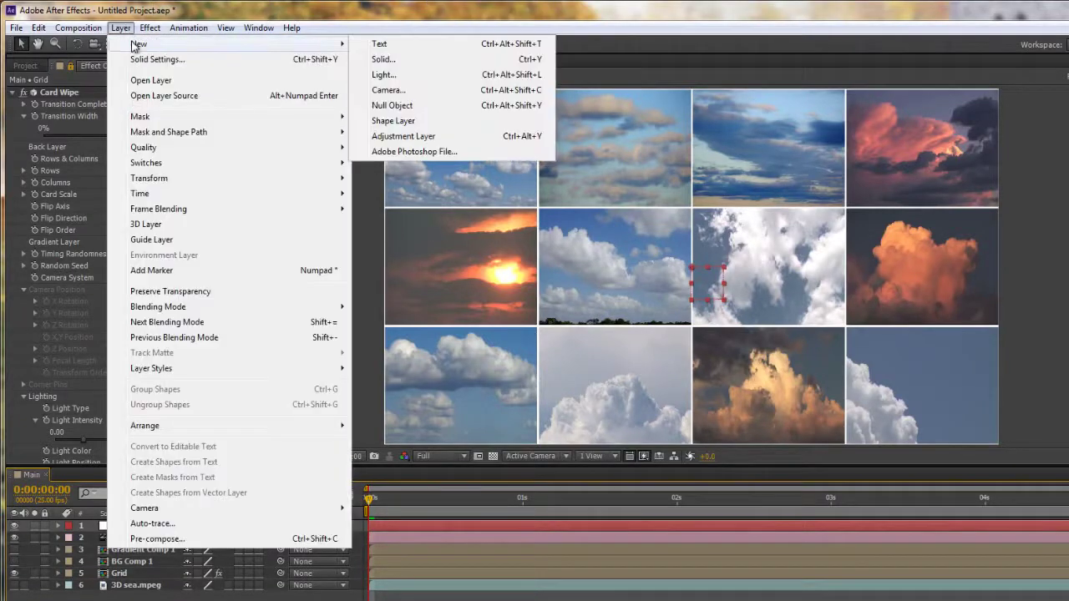
click(416, 108)
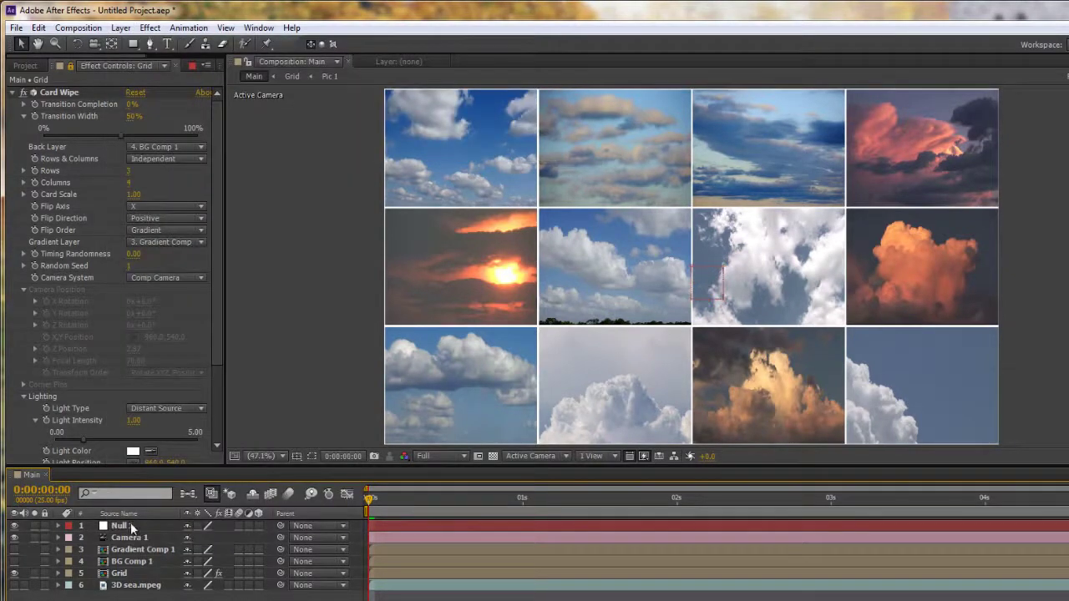
key(Return)
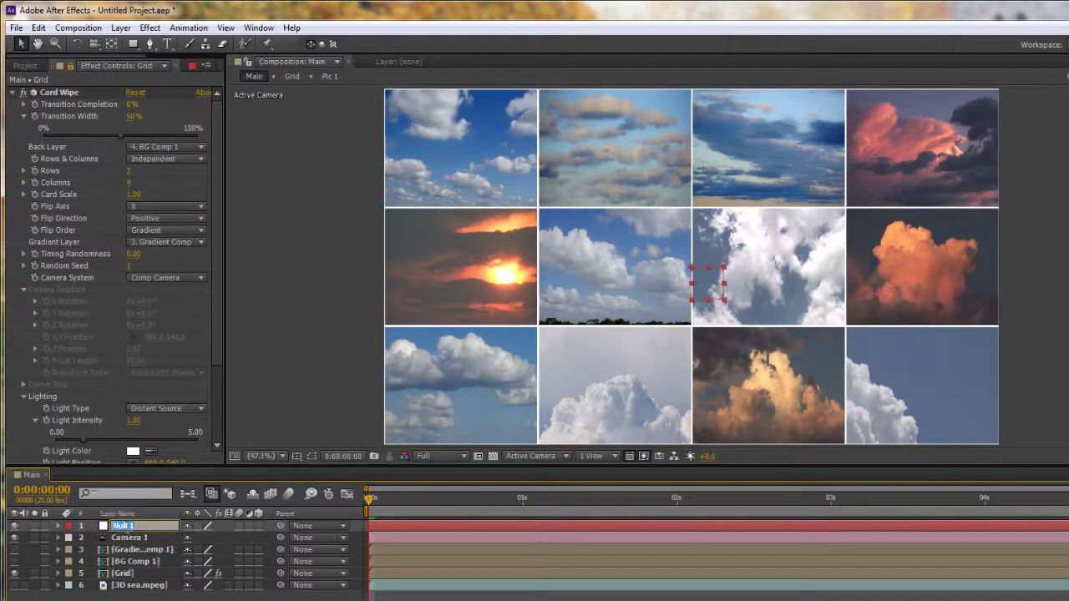
text(Cam Control)
key(Return)
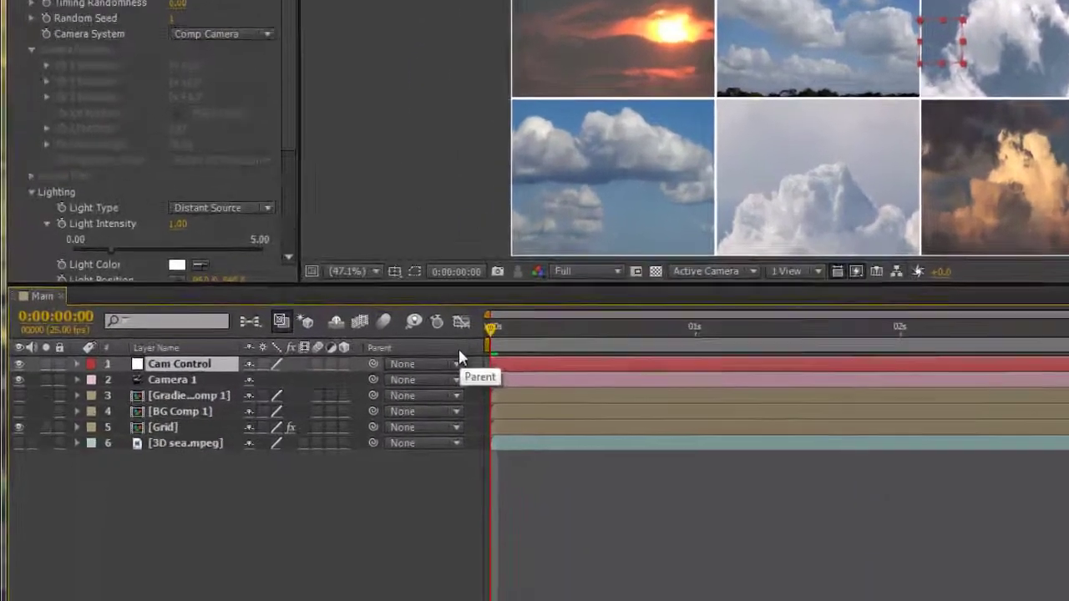
Check the timeline's available columns and try toggling the Mode and TrkMat columns on and off.
right_click(459, 357)
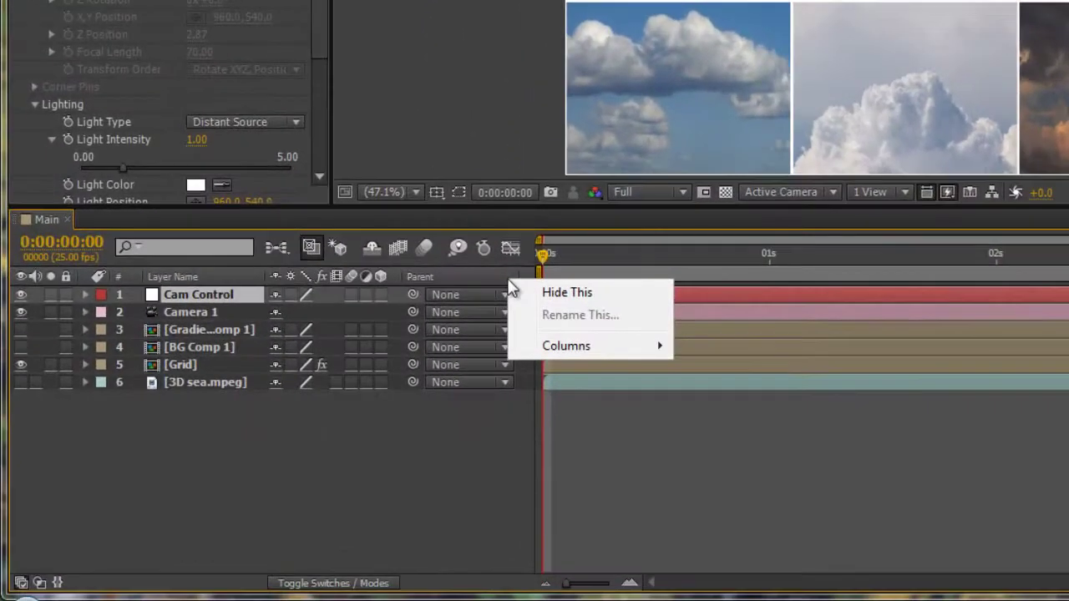
mouse_move(498, 413)
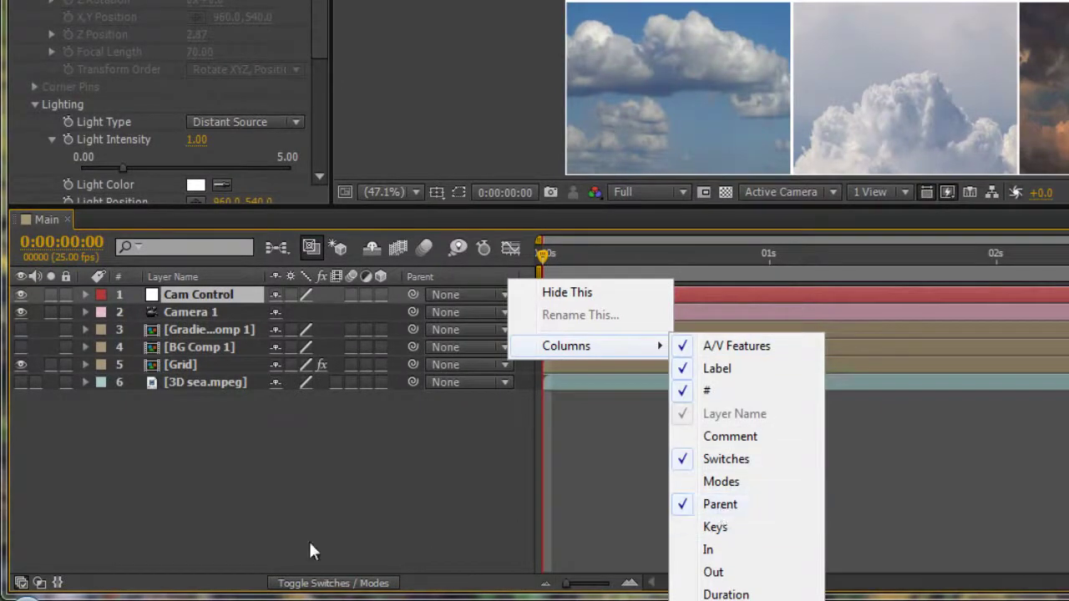
click(171, 531)
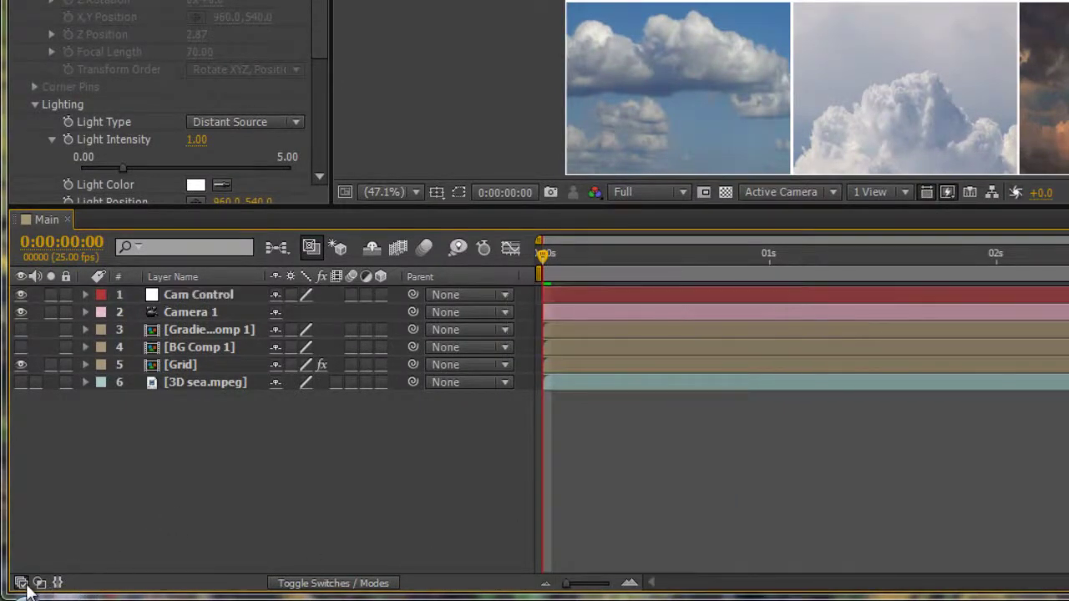
click(39, 582)
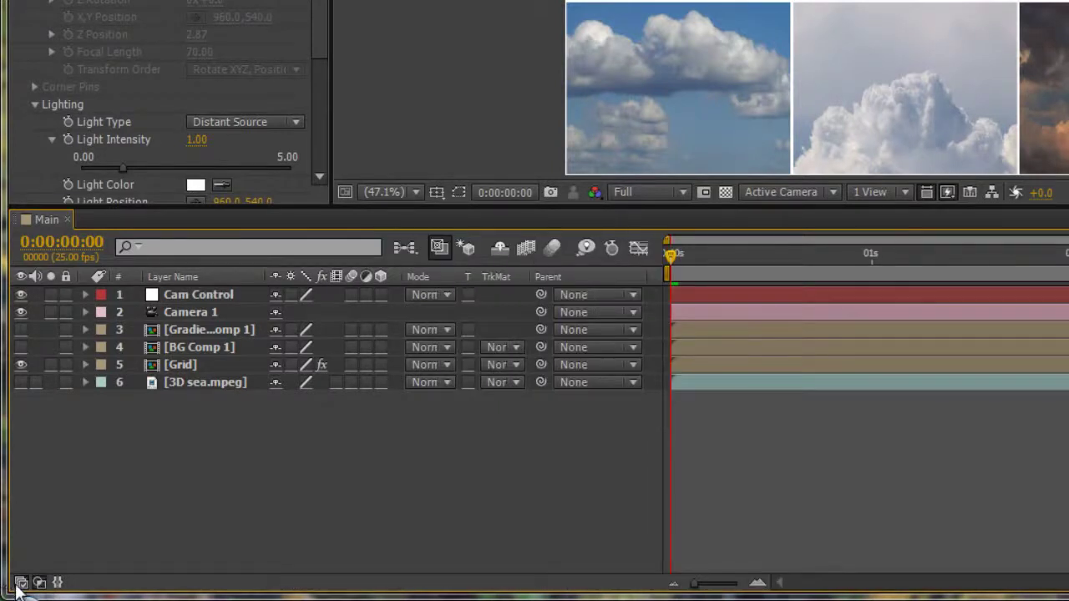
click(39, 582)
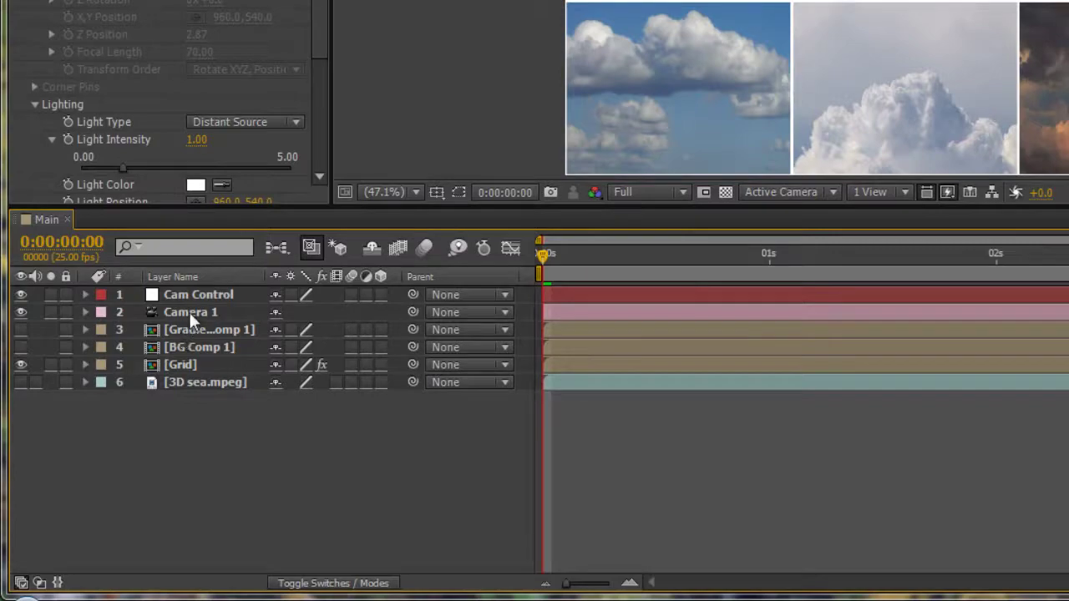
Parent Camera 1 to Cam Control, and make Cam Control a 3D layer with its rotation properties revealed.
drag(411, 309, 213, 297)
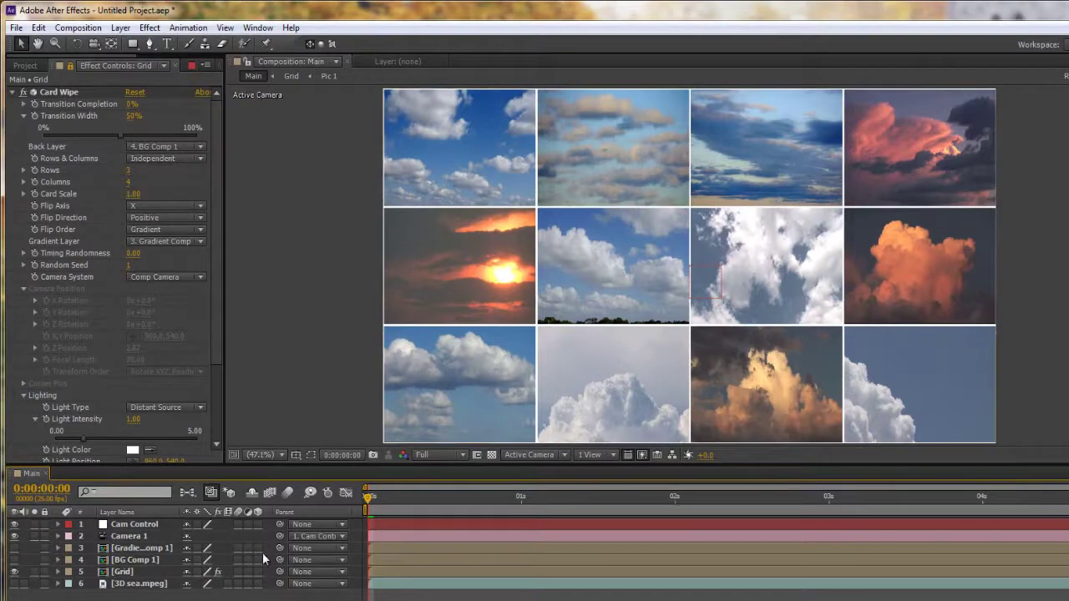
click(119, 525)
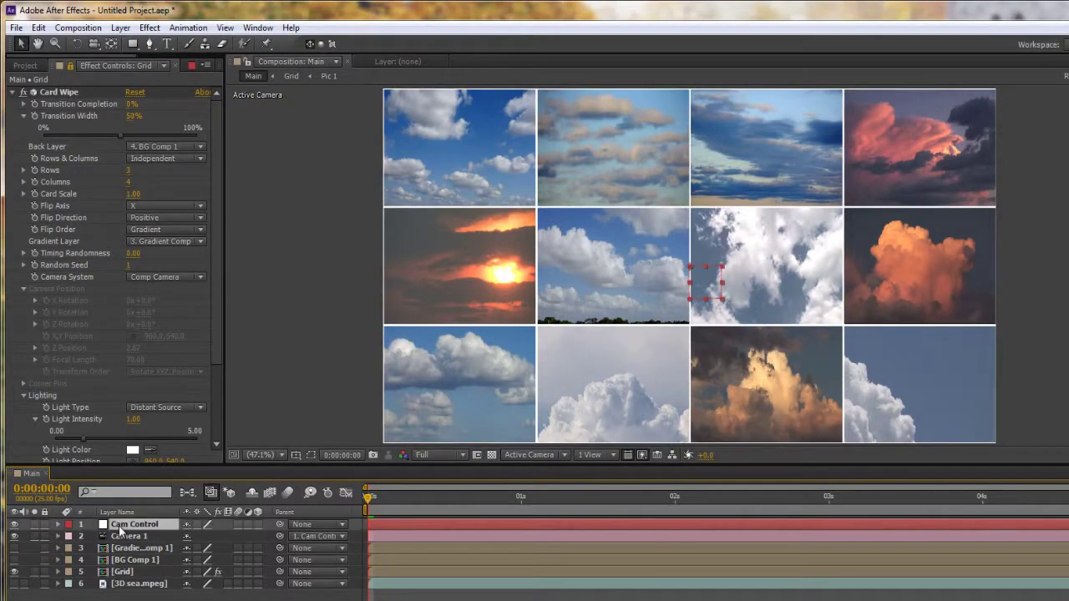
key(r)
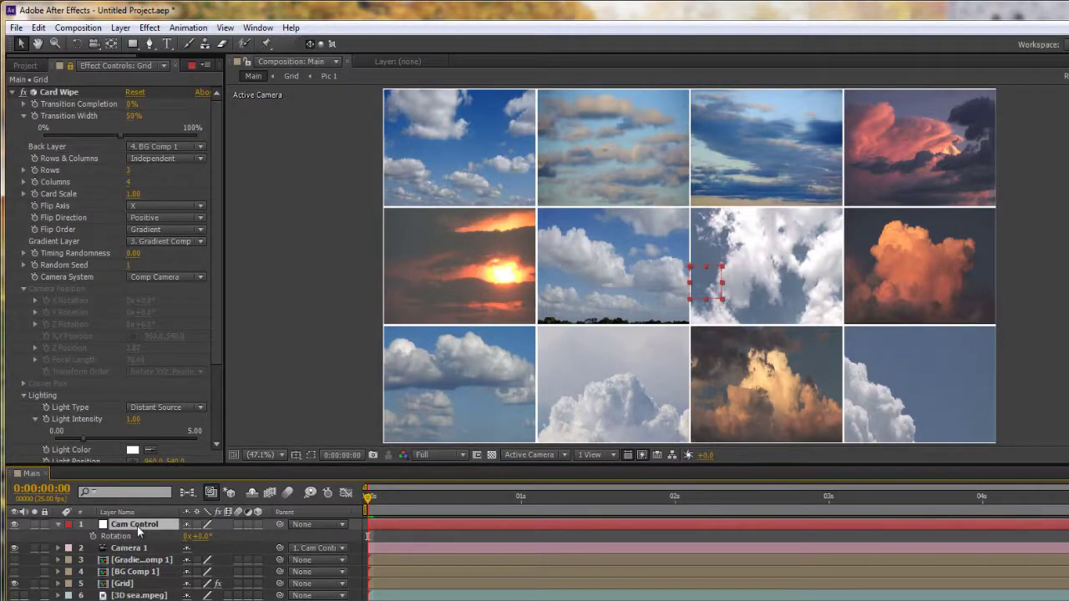
click(257, 523)
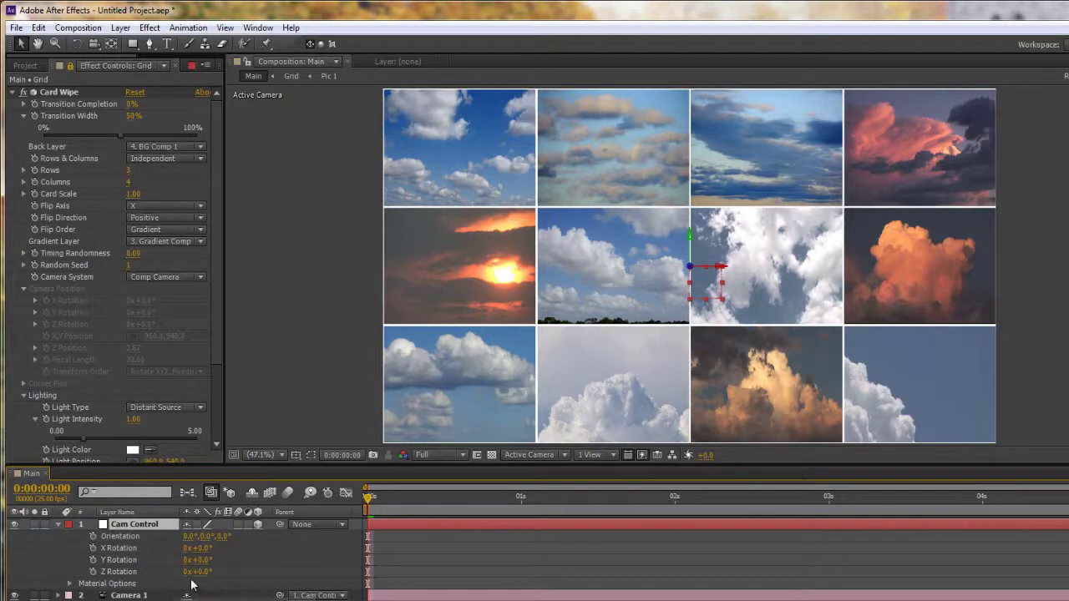
Set Cam Control's Y Rotation to 1° and keep Card Wipe's Camera System on Comp Camera.
mouse_move(199, 560)
mouse_down()
mouse_move(298, 563)
mouse_move(170, 555)
mouse_move(132, 572)
mouse_move(273, 570)
mouse_move(212, 572)
mouse_up()
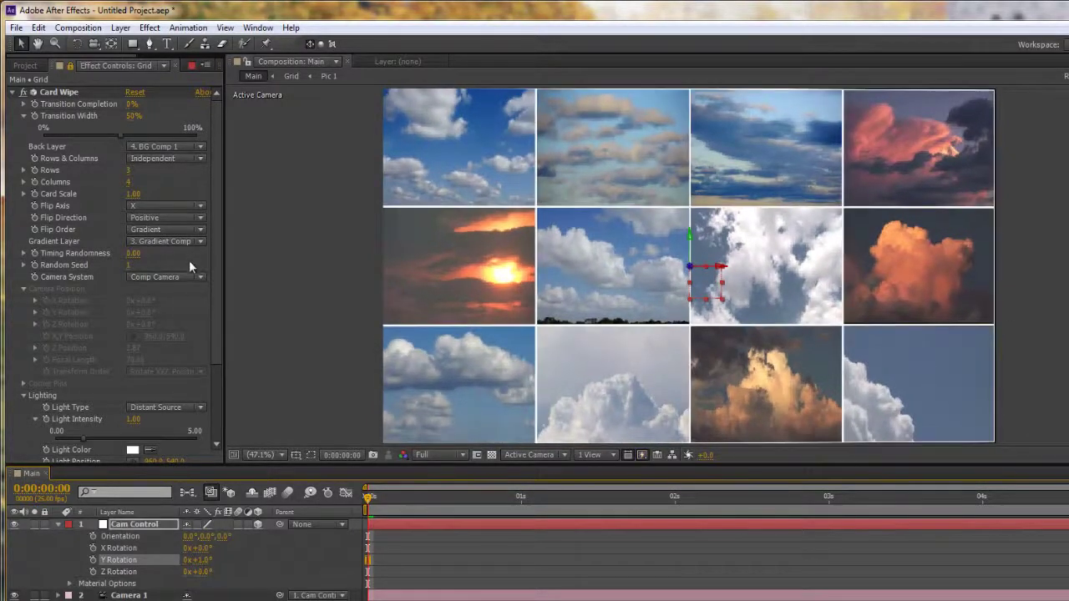
click(161, 277)
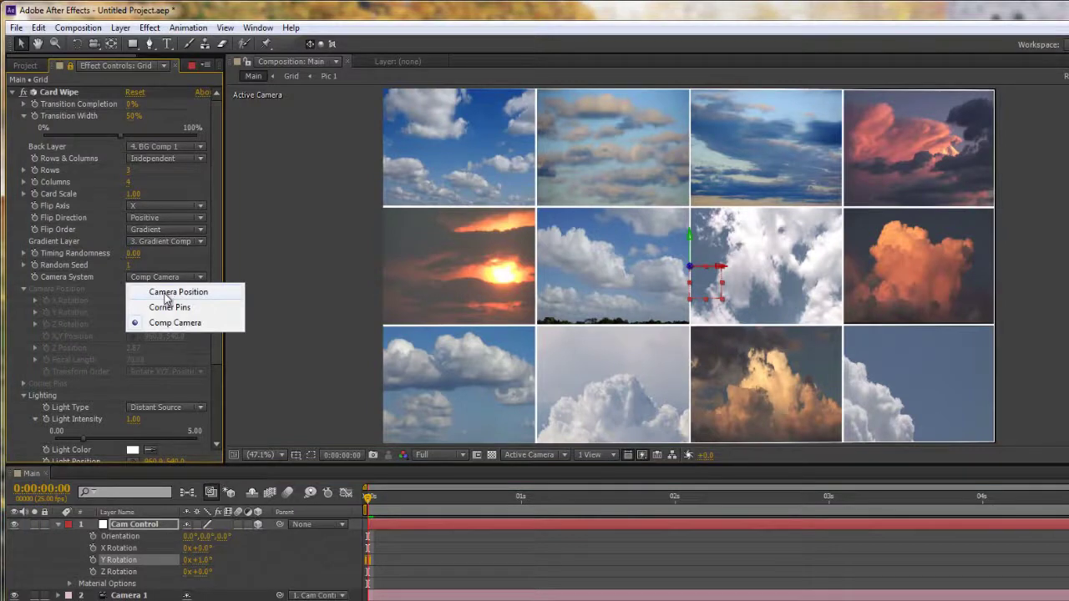
click(166, 323)
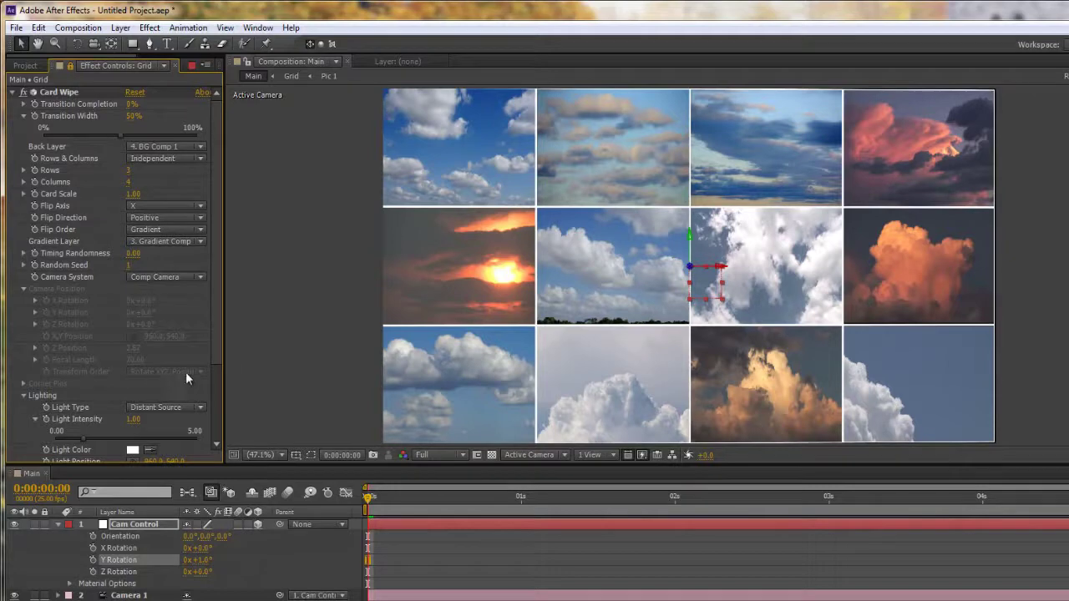
Pull the camera back from the grid by setting Cam Control's Z position to about -716.
click(149, 526)
key(p)
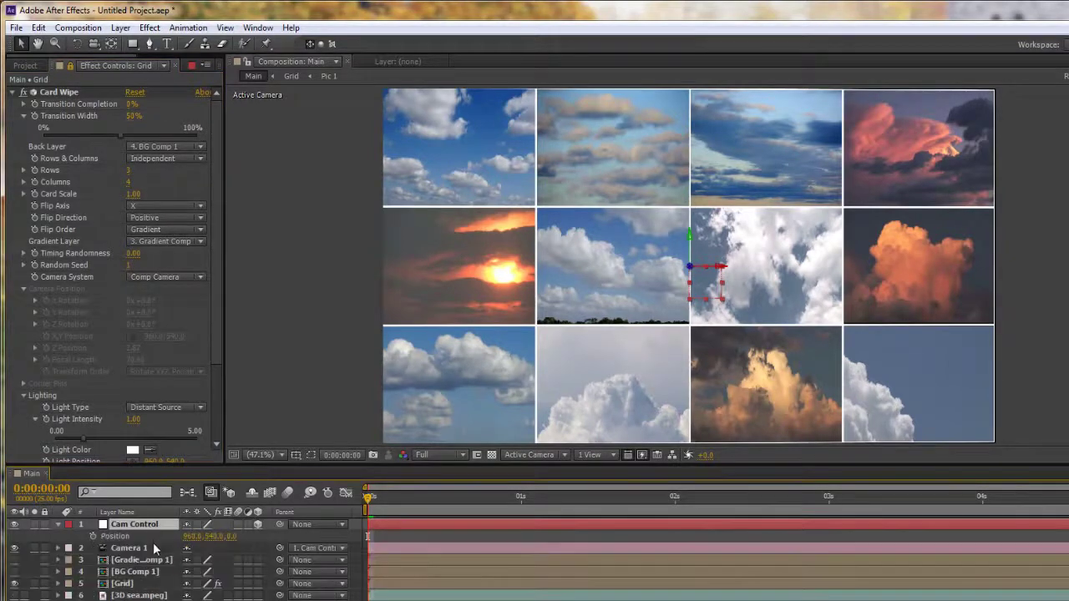
drag(229, 537, 2, 576)
drag(243, 545, 117, 535)
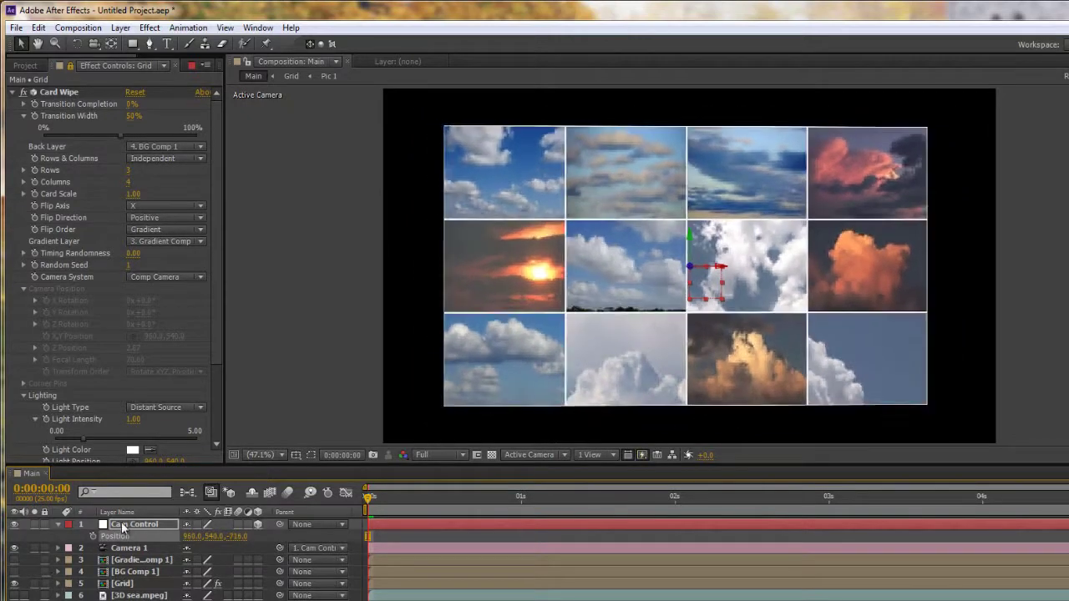
Rotate Cam Control around its Y axis to view the picture grid at a slight angle.
click(122, 526)
key(r)
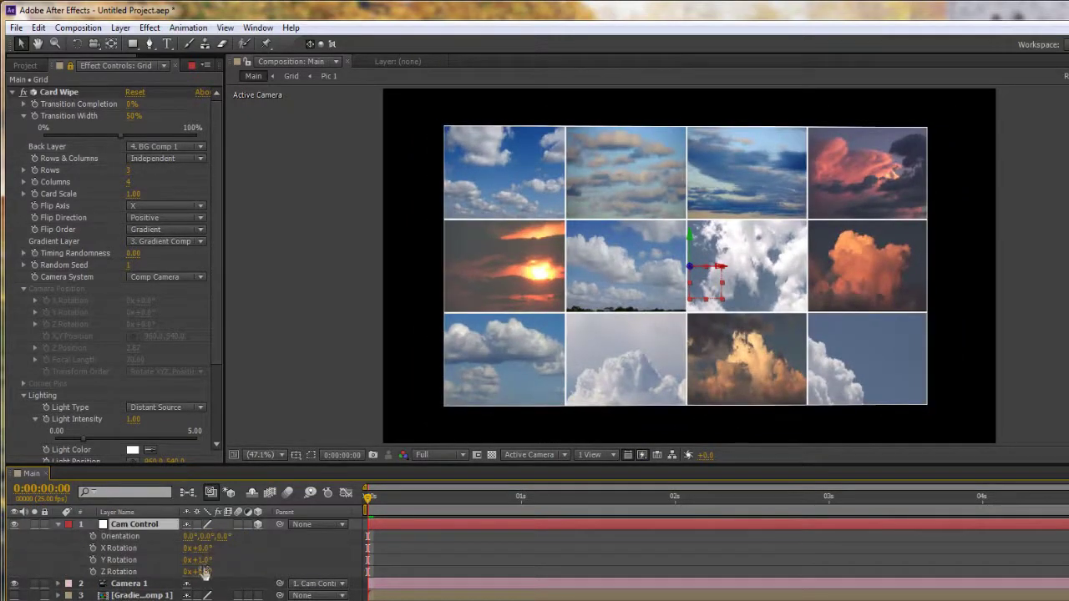
mouse_move(203, 565)
mouse_down()
mouse_move(278, 562)
mouse_move(198, 566)
mouse_up()
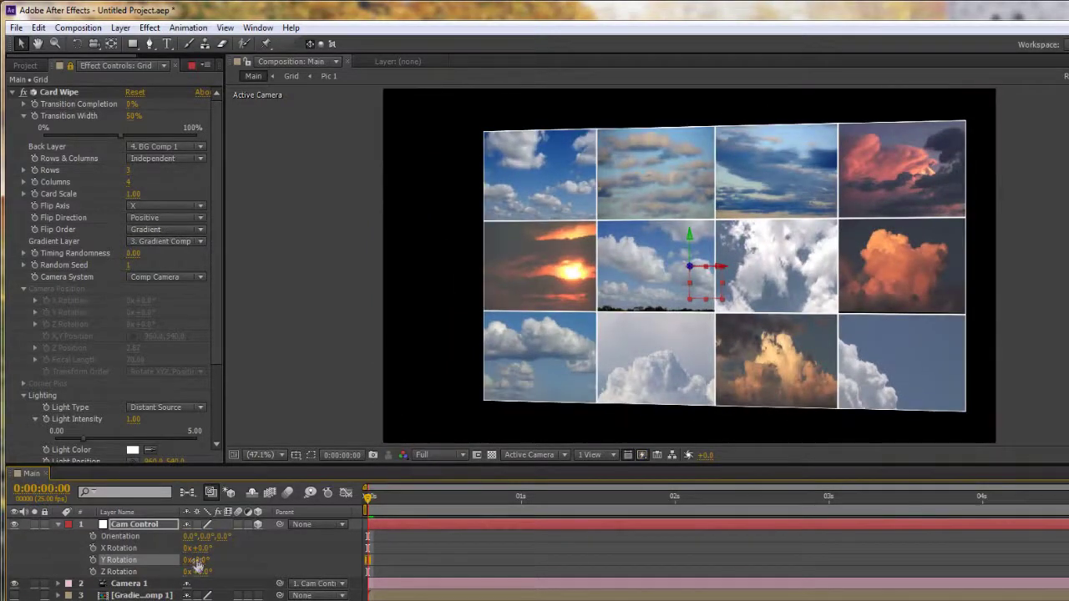
Set Cam Control's Y Rotation to 36° and switch Card Wipe's Camera System to Camera Position.
drag(199, 561, 243, 576)
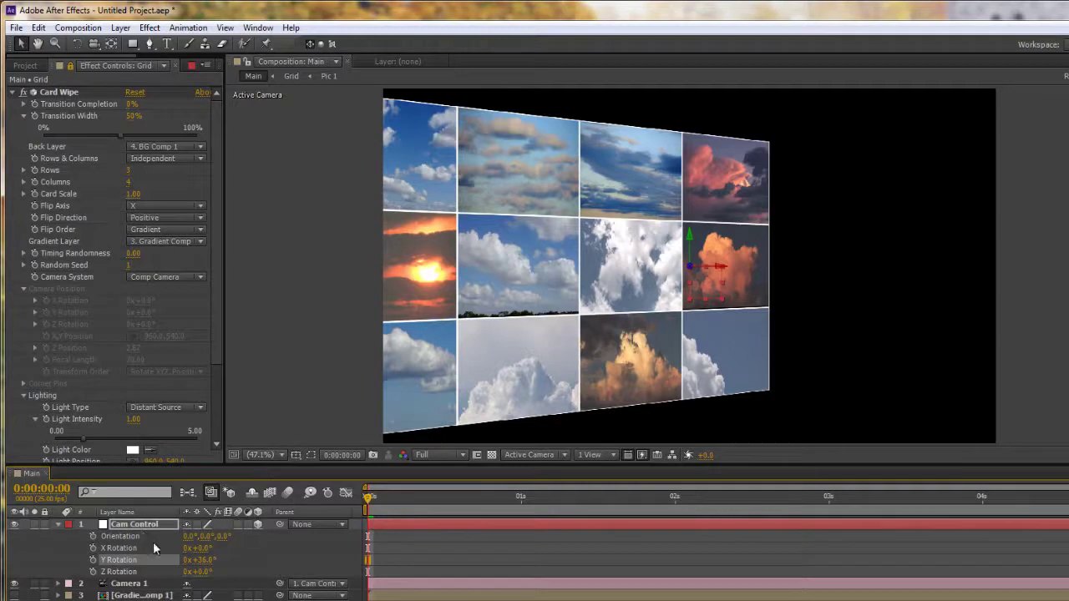
click(190, 276)
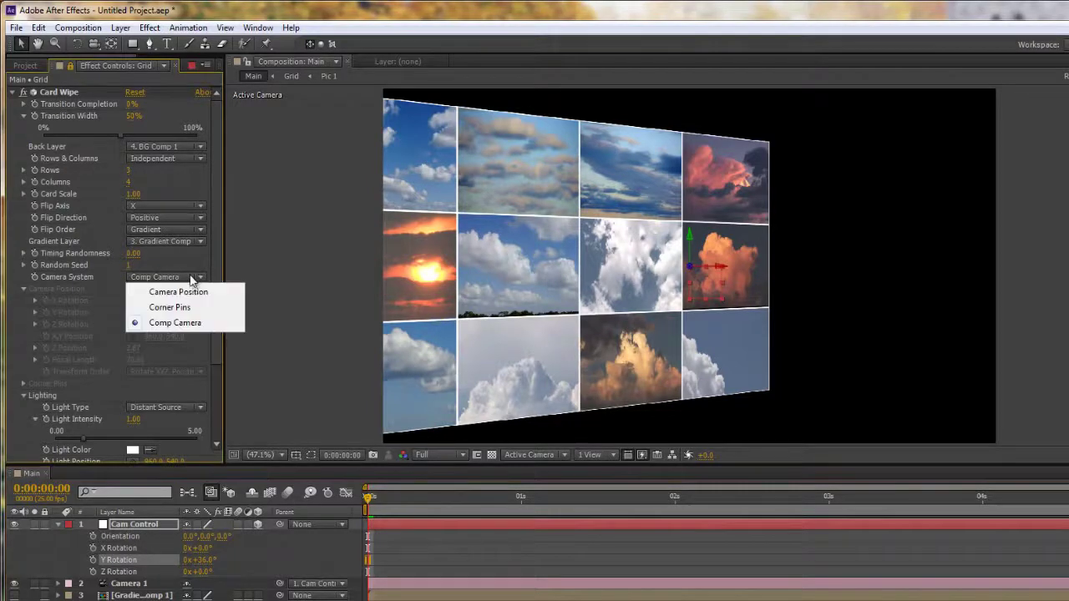
click(179, 292)
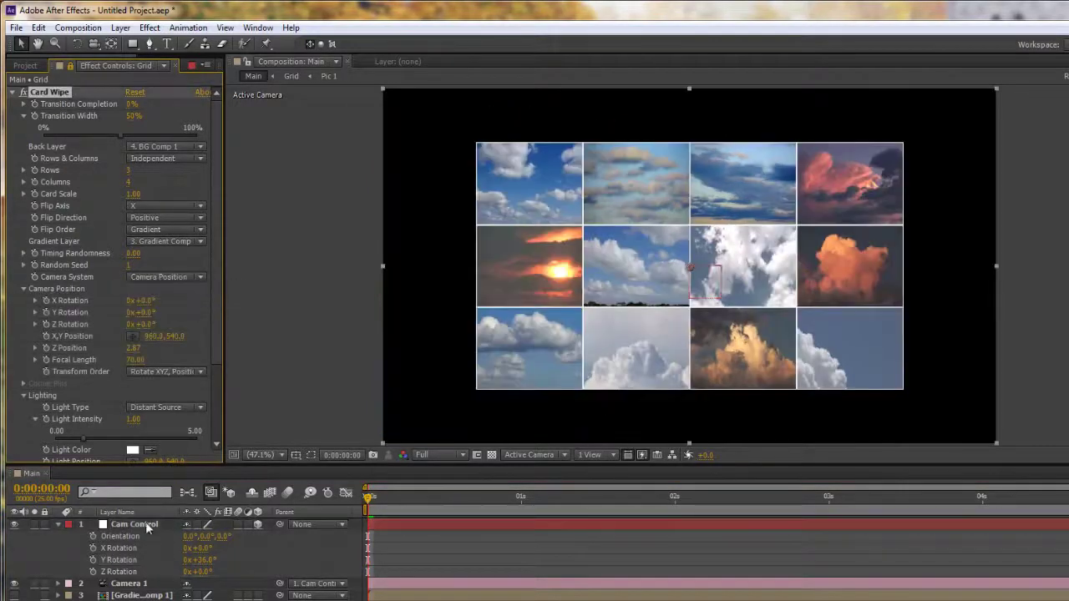
Delete the Cam Control null and the Camera 1 layer from the Main composition.
click(145, 524)
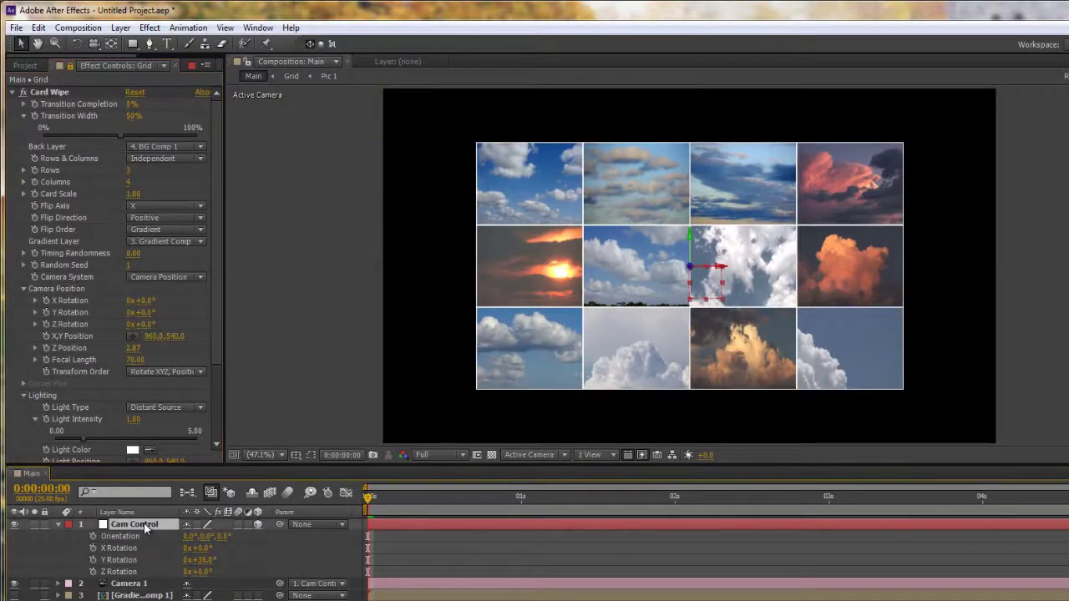
click(136, 583)
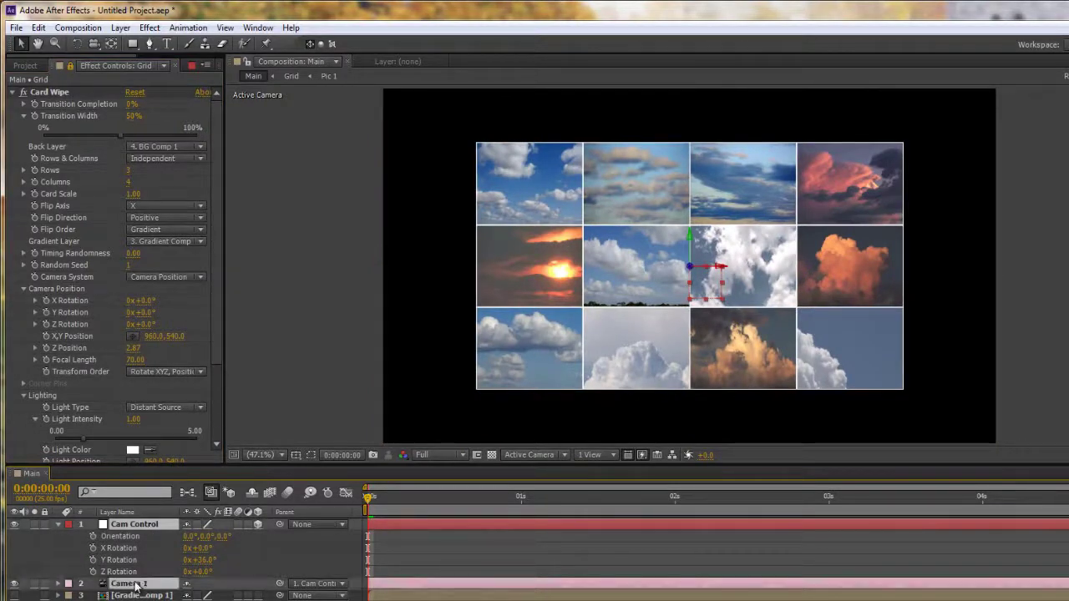
key(Delete)
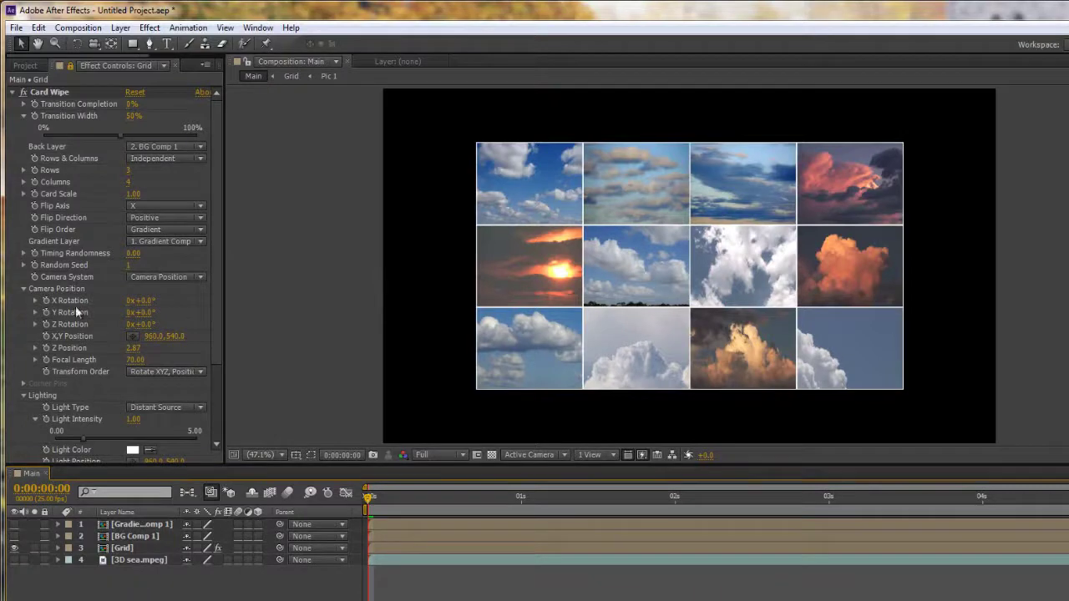
Switch Card Wipe's Camera System to Corner Pins and move the grid's upper-left corner pin inward to about 331, 174.
click(149, 277)
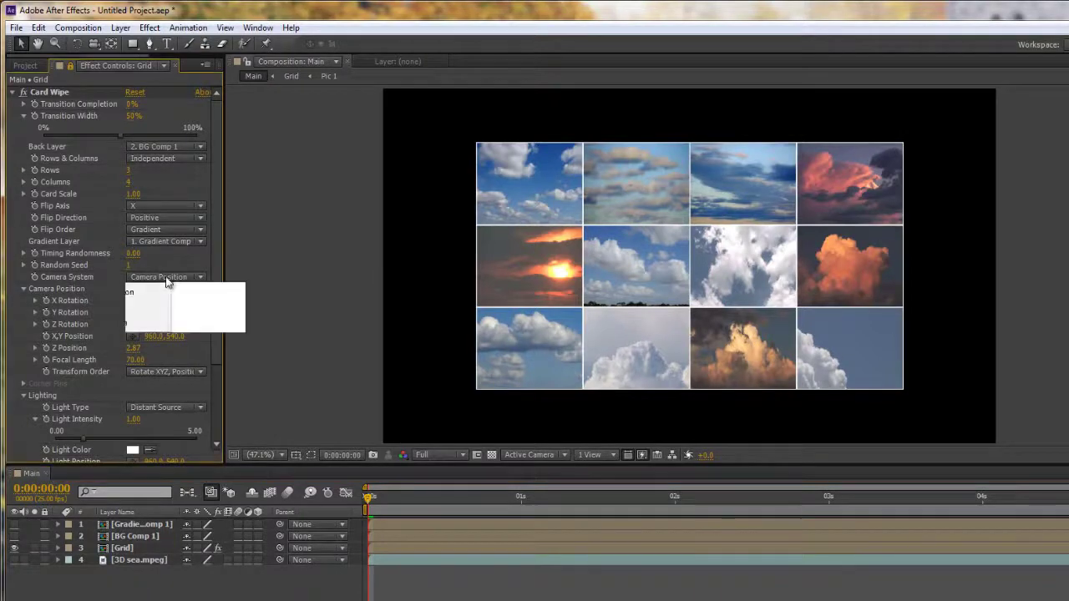
click(170, 307)
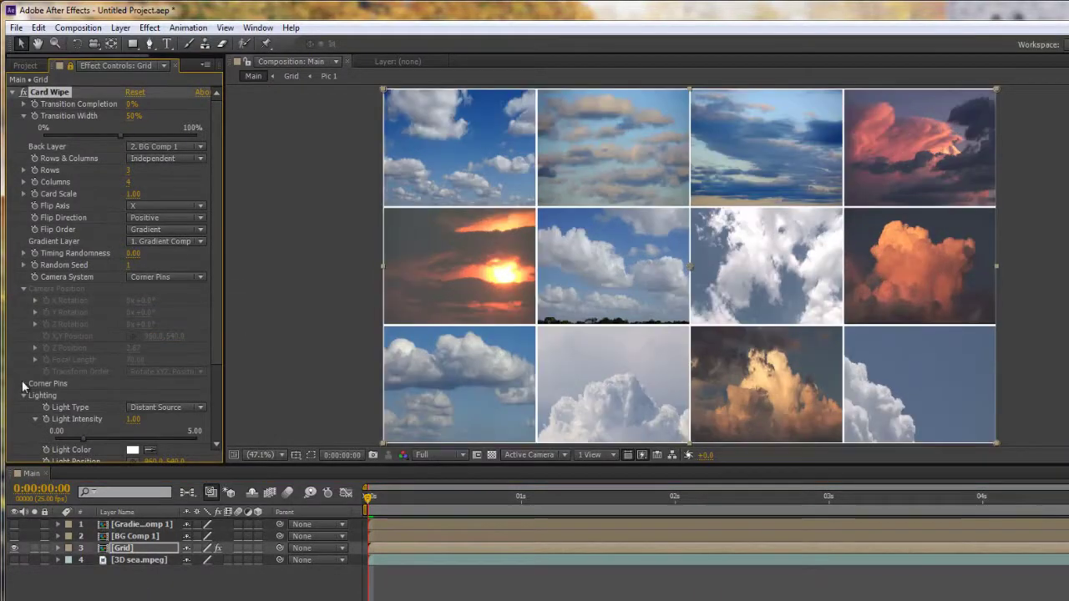
scroll(208, 376, down, 2)
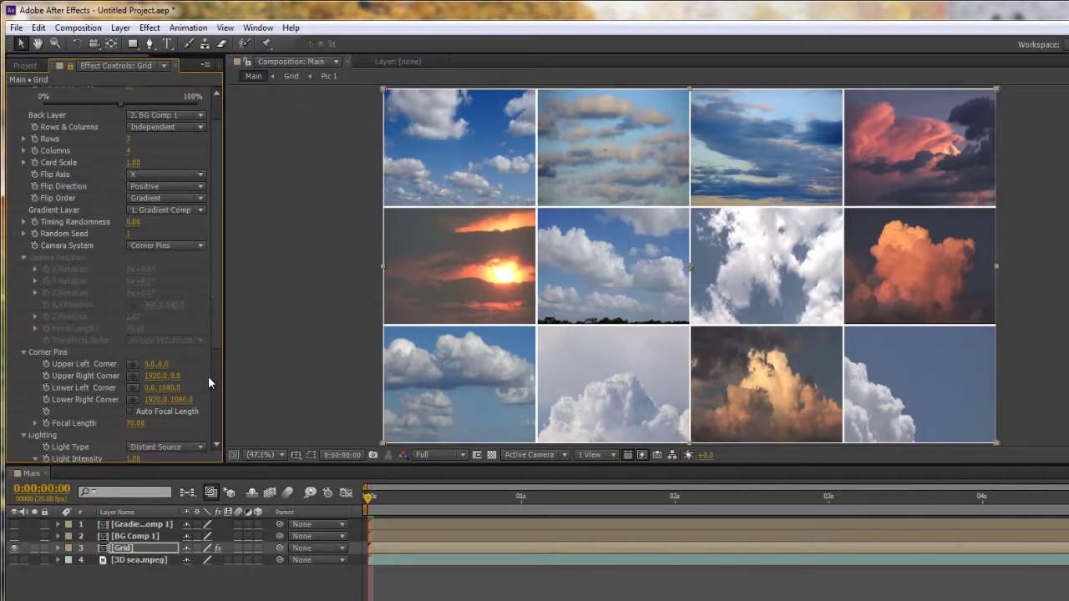
click(383, 84)
drag(387, 95, 492, 145)
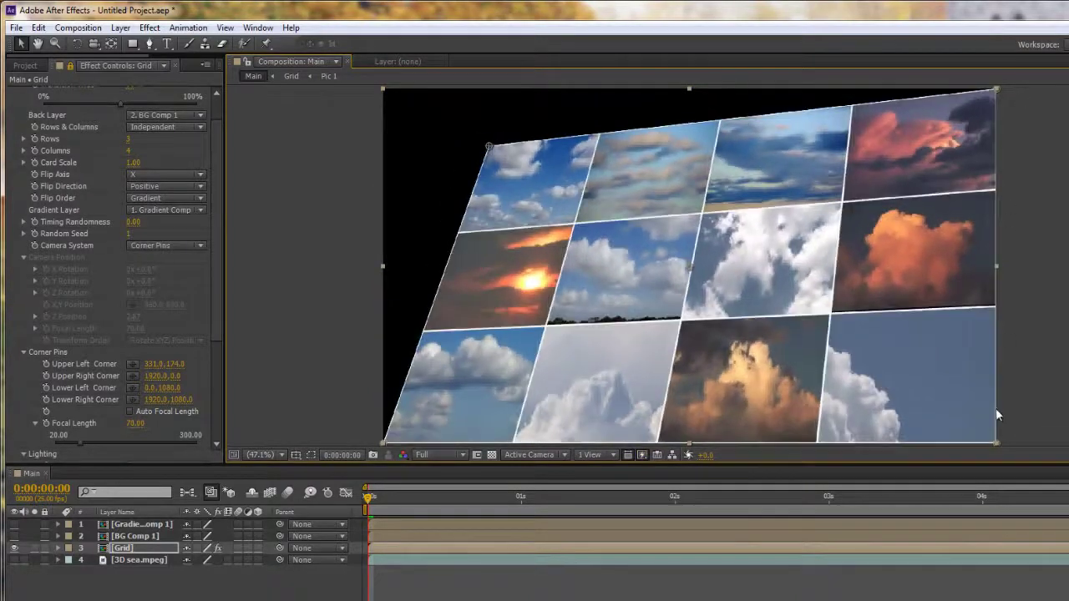
Pull the grid's lower-right corner pin in to about 1419, 869 and move its upper-right pin inward.
drag(996, 440, 946, 404)
drag(876, 381, 839, 374)
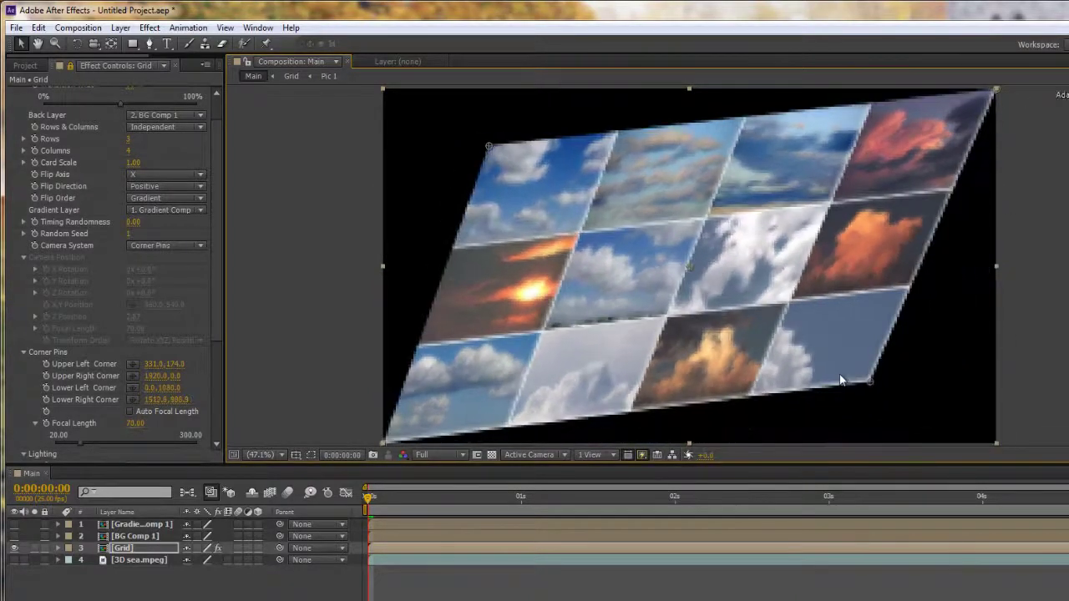
drag(997, 87, 774, 123)
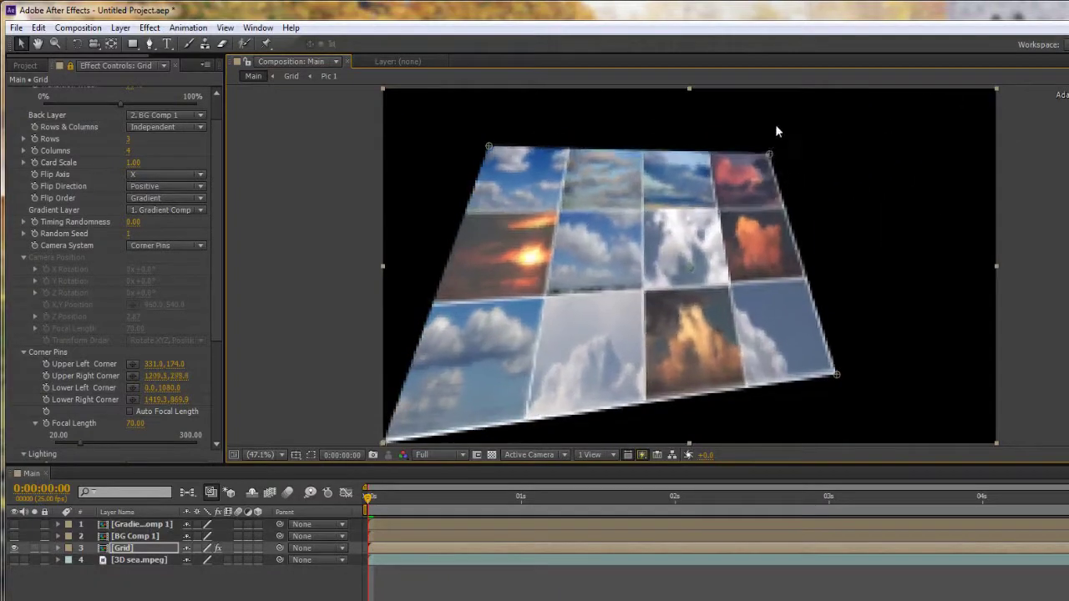
Shape the grid as a receding floor with corner pins at about 567, 0 upper left, 1205, -6 upper right and 1918, 1077 lower right.
drag(489, 148, 558, 106)
drag(837, 375, 997, 441)
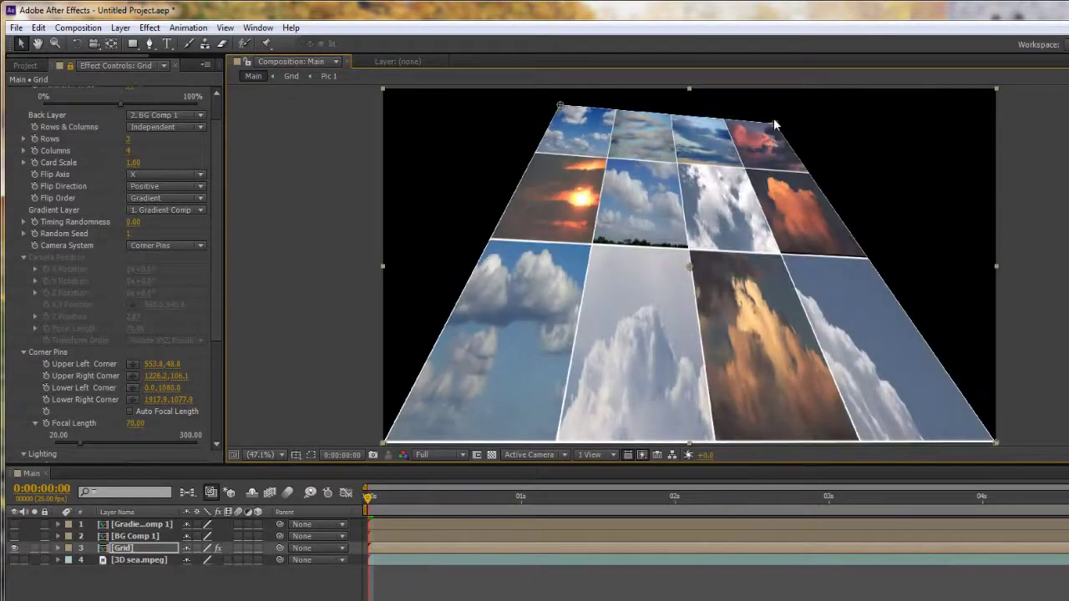
drag(768, 110, 768, 88)
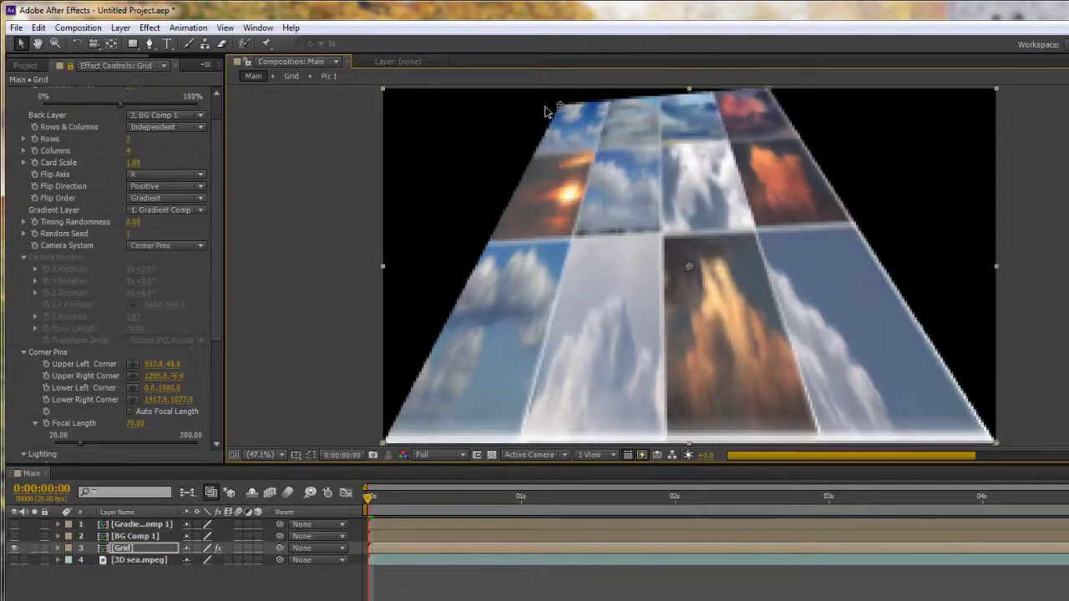
drag(561, 111, 563, 89)
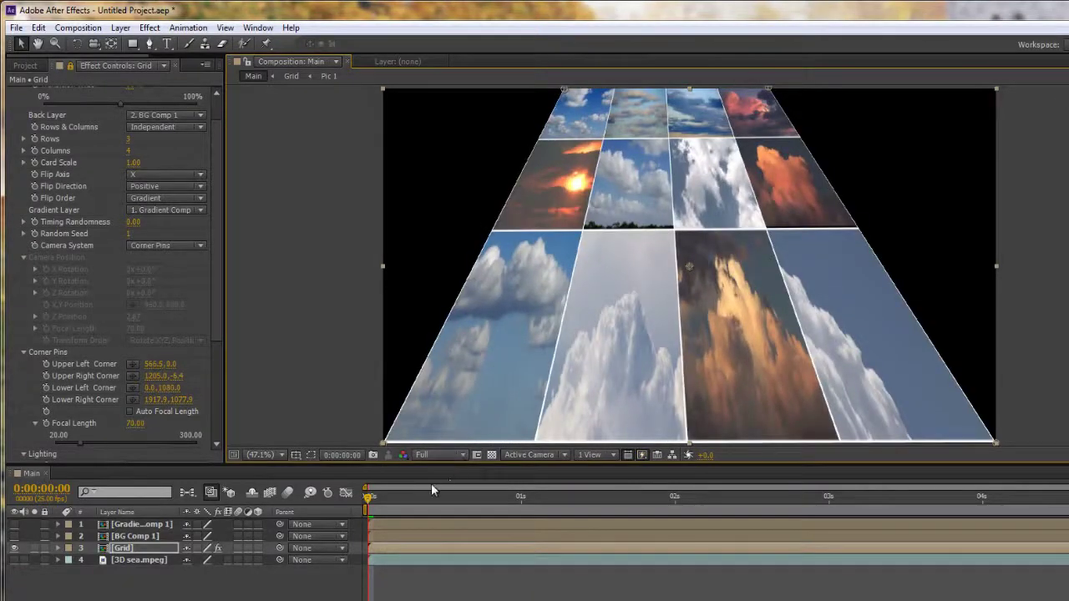
Set Card Wipe's Camera System back to Camera Position.
click(180, 429)
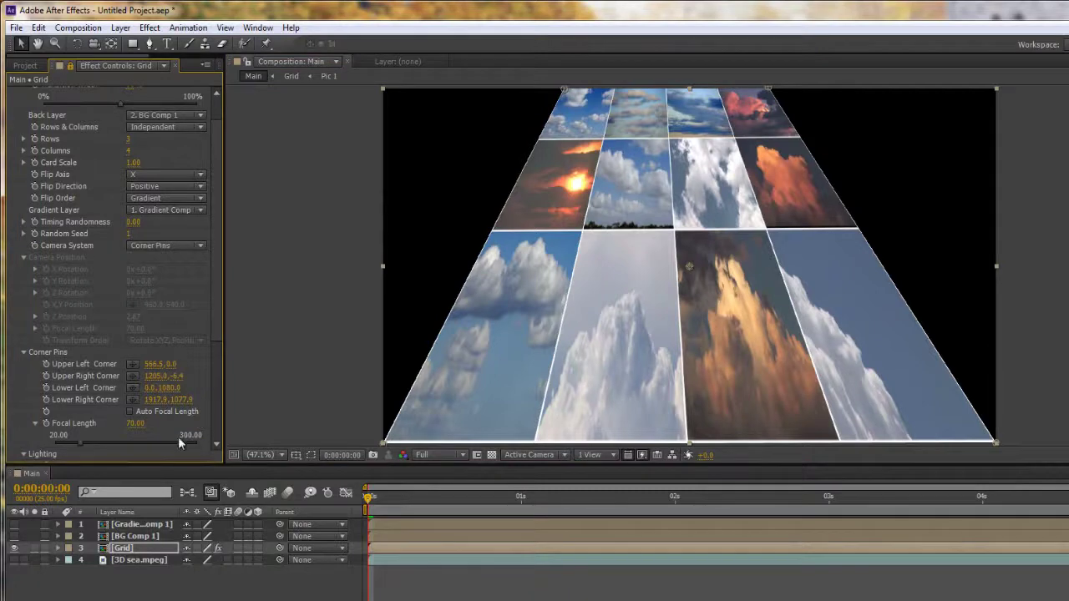
click(200, 245)
click(178, 261)
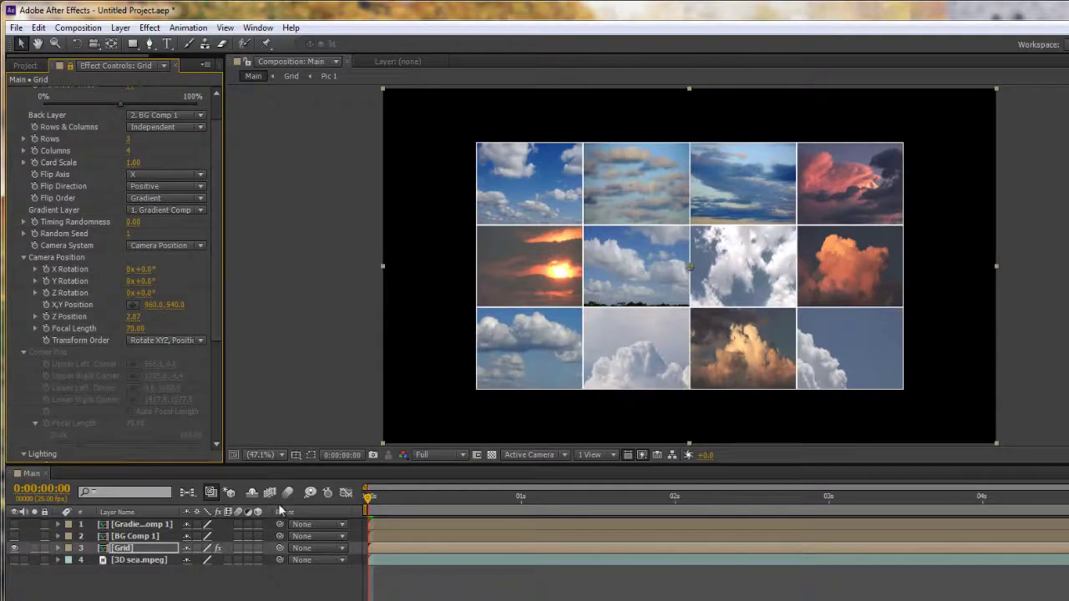
Collapse the Camera Position settings, then set Card Wipe's Light Type to Point Source with a Light Intensity of 2.50.
click(25, 258)
click(25, 369)
scroll(135, 388, down, 2)
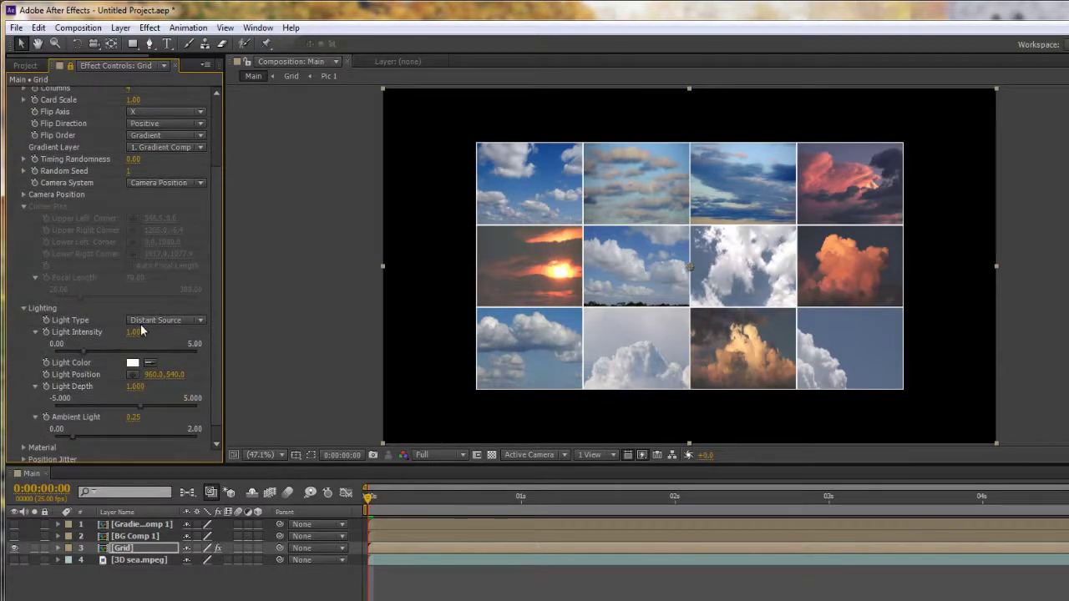
click(168, 320)
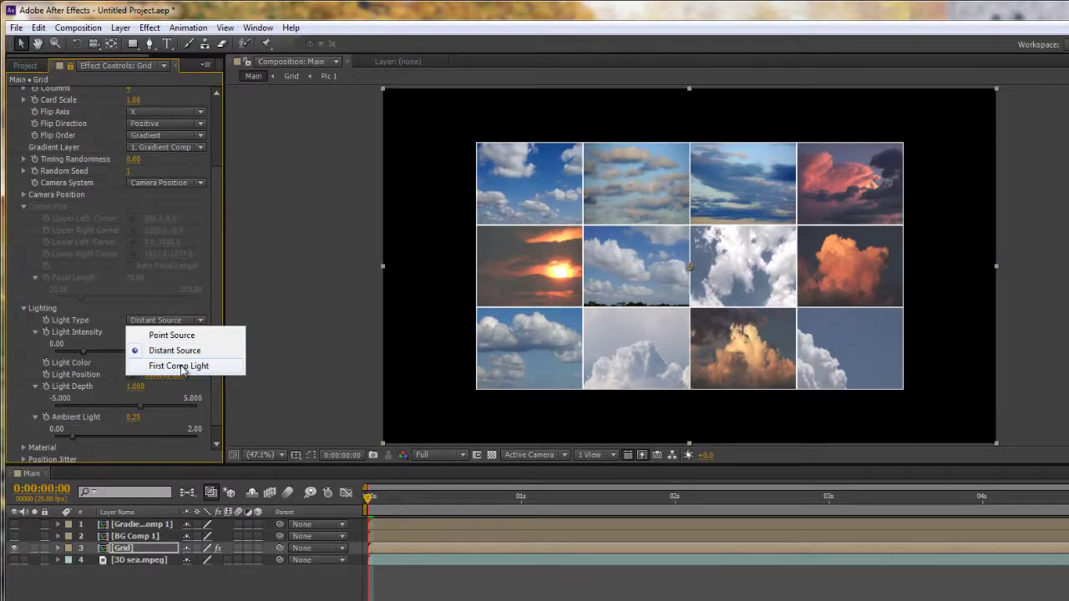
click(171, 335)
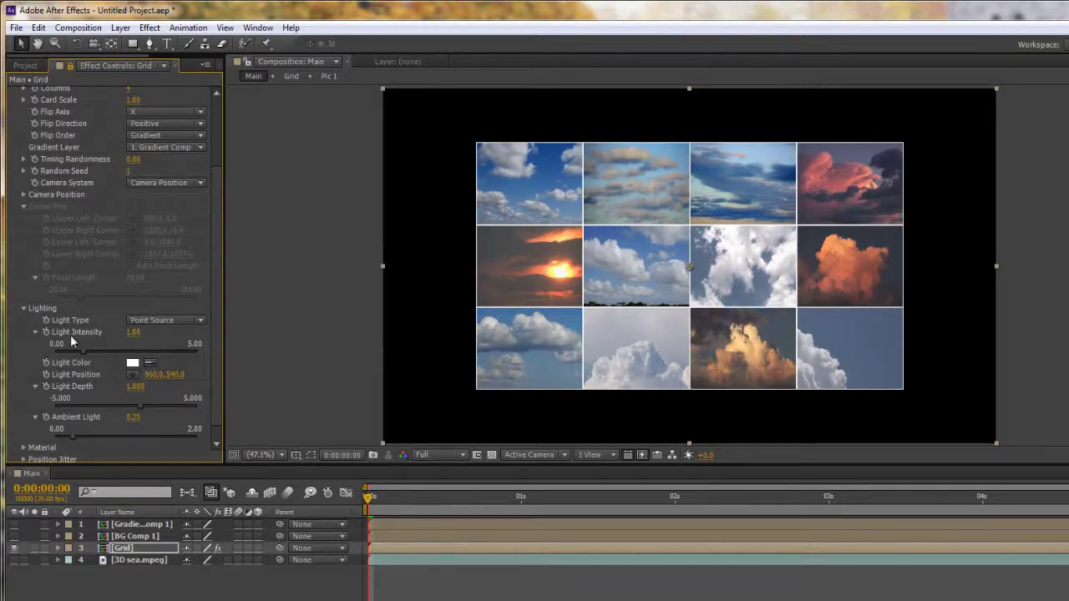
drag(85, 359, 128, 360)
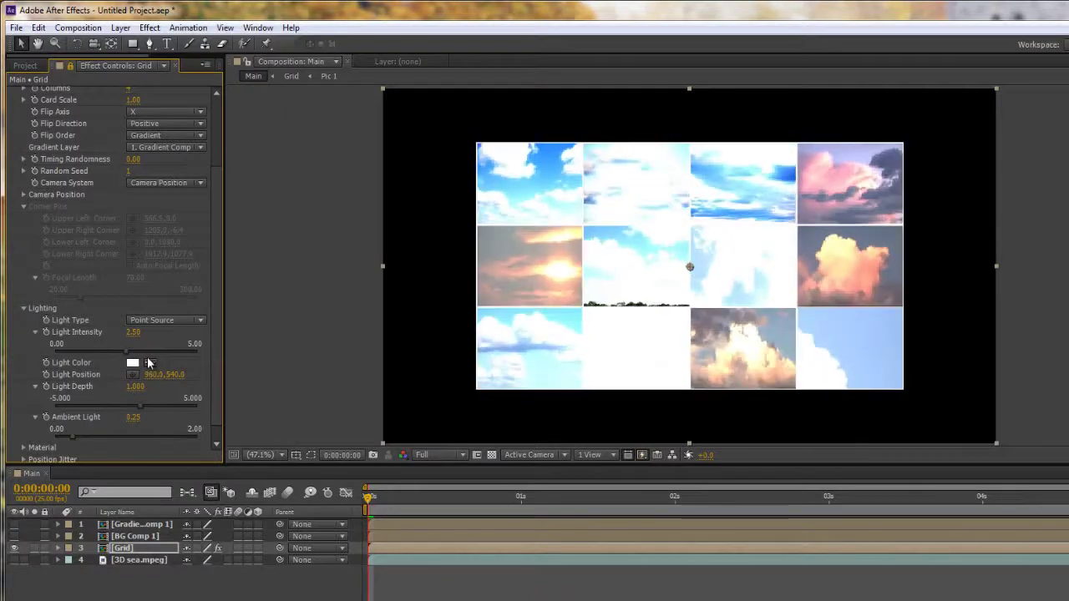
Place Card Wipe's Light Position outside the grid's upper-right corner at about 1772, 108.
click(133, 374)
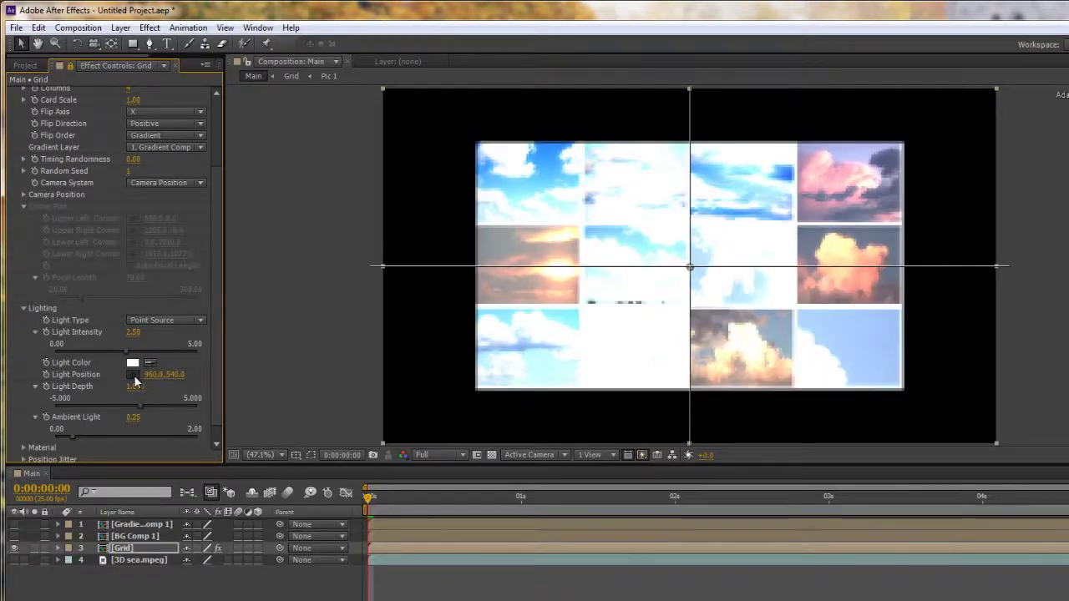
drag(692, 262, 949, 125)
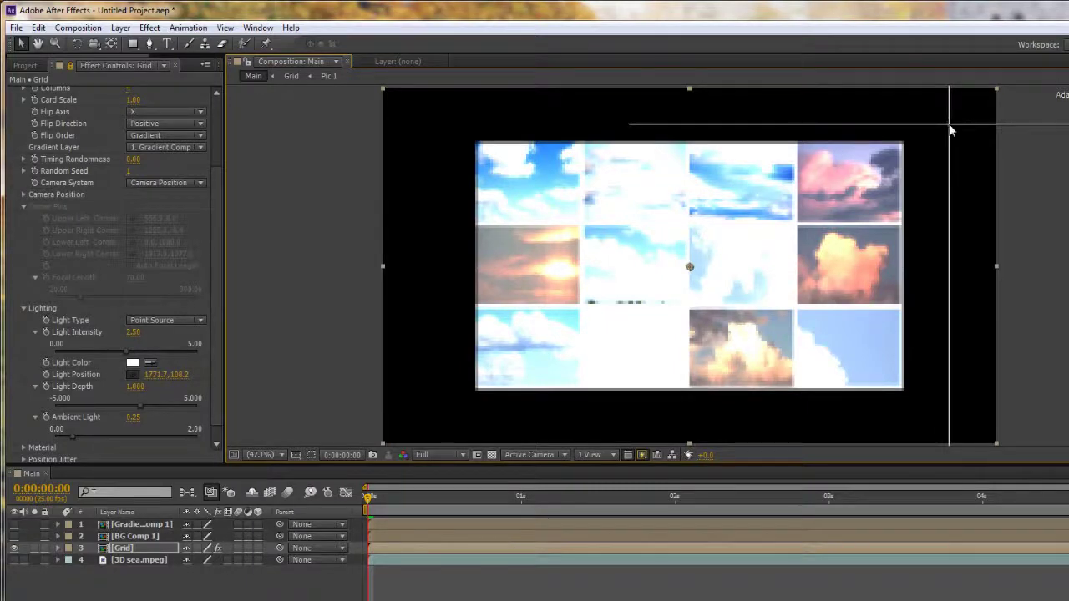
drag(950, 126, 949, 125)
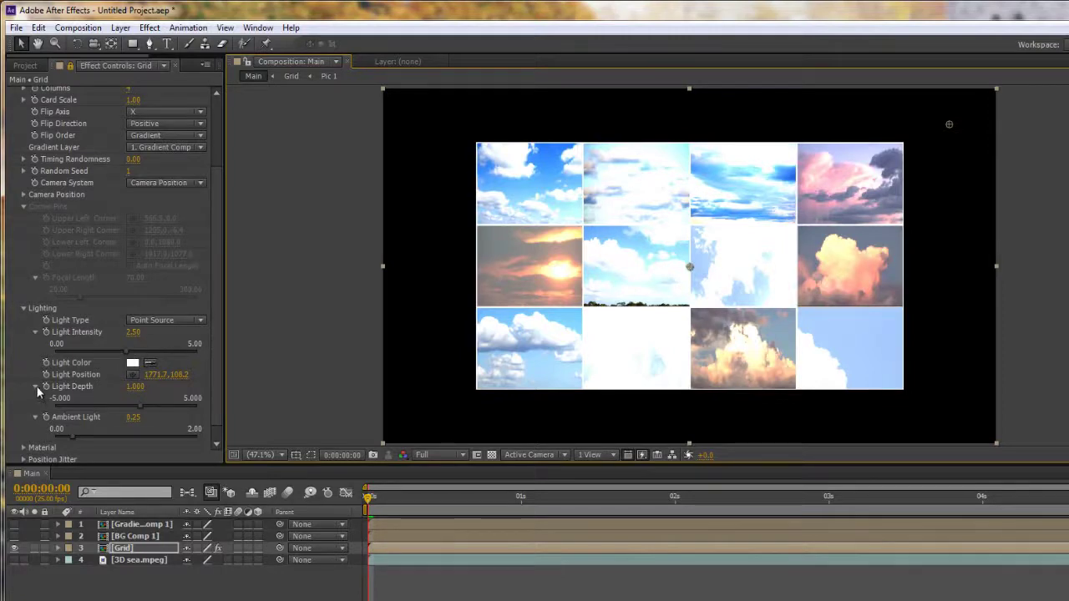
Lower Card Wipe's Light Intensity to 1.43 and move the Light Position to the grid's centre at about 961, 543.
click(36, 418)
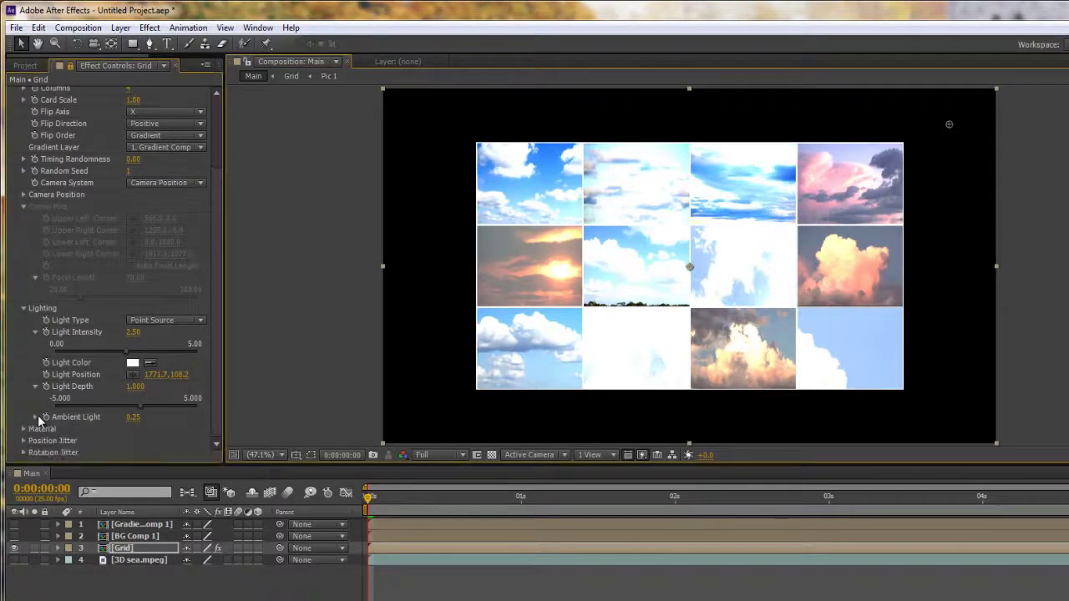
drag(127, 362, 84, 365)
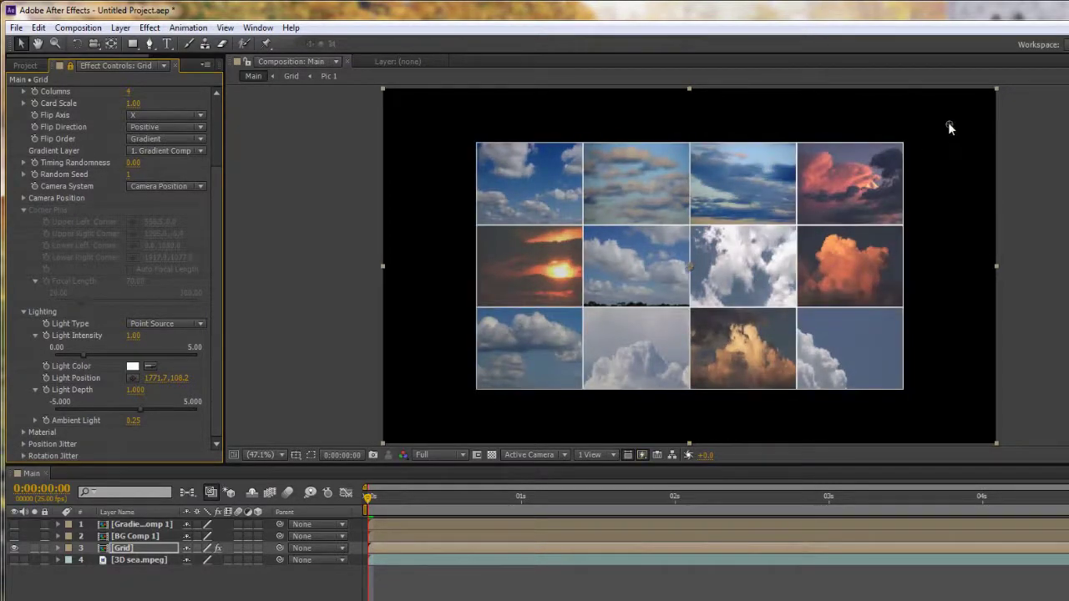
drag(946, 125, 760, 270)
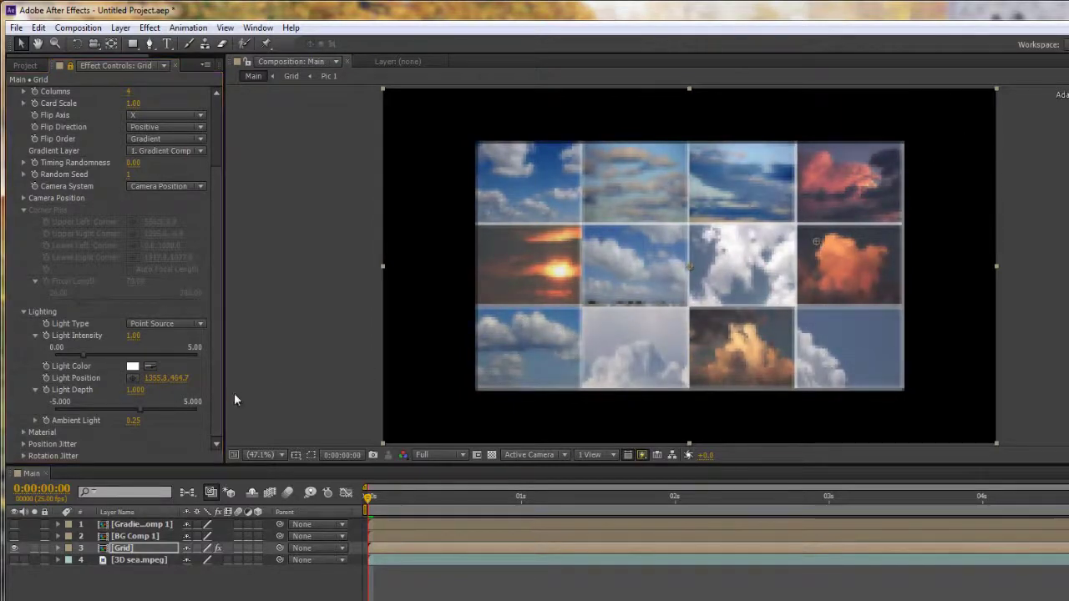
drag(86, 356, 95, 356)
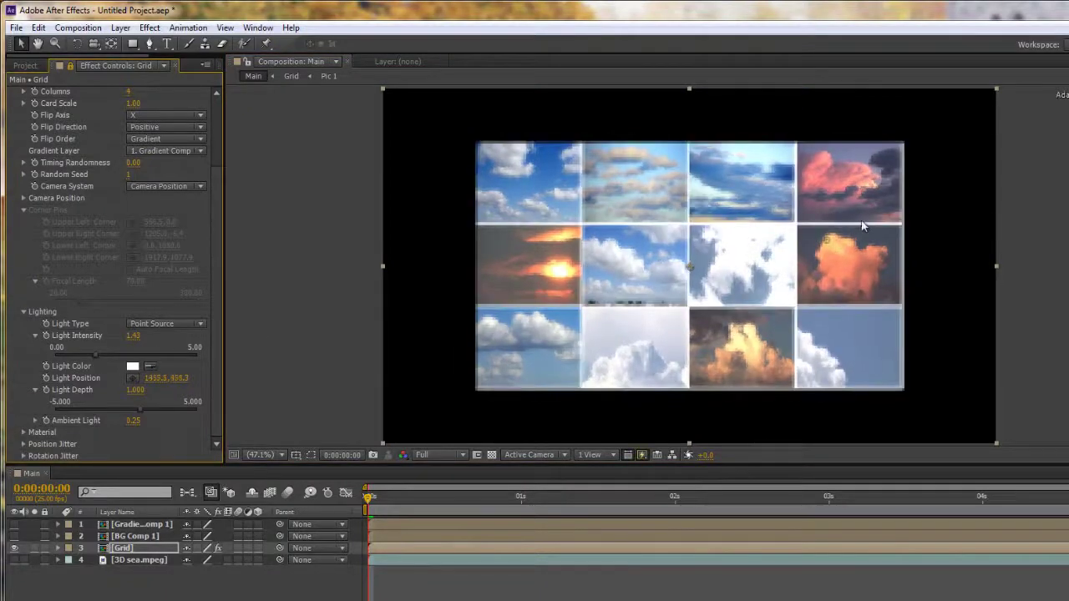
drag(818, 240, 690, 268)
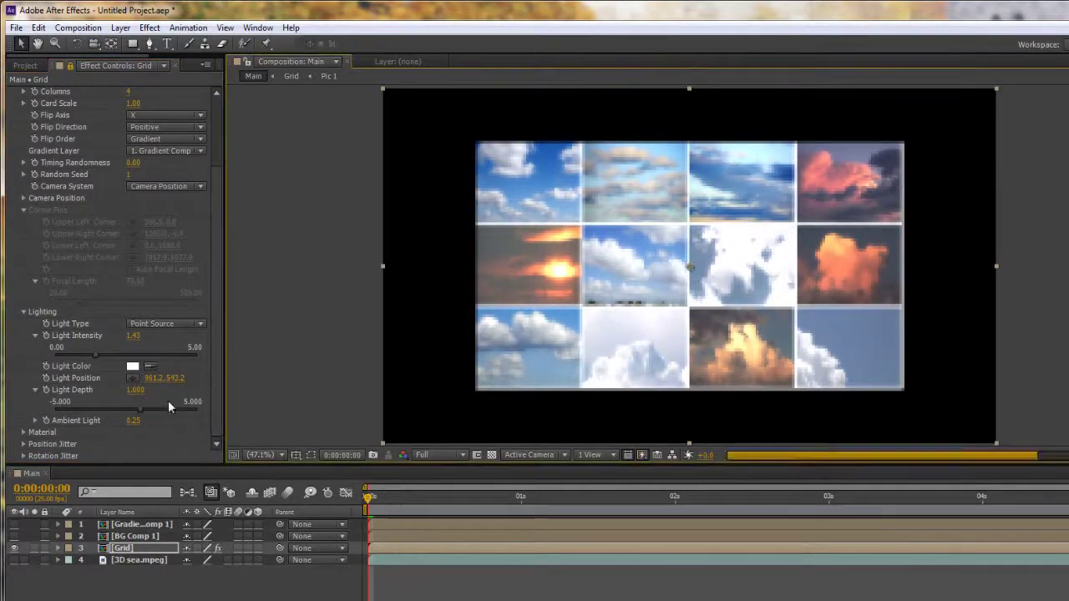
Try a light red Light Color, F68383, for Card Wipe's lighting.
click(133, 366)
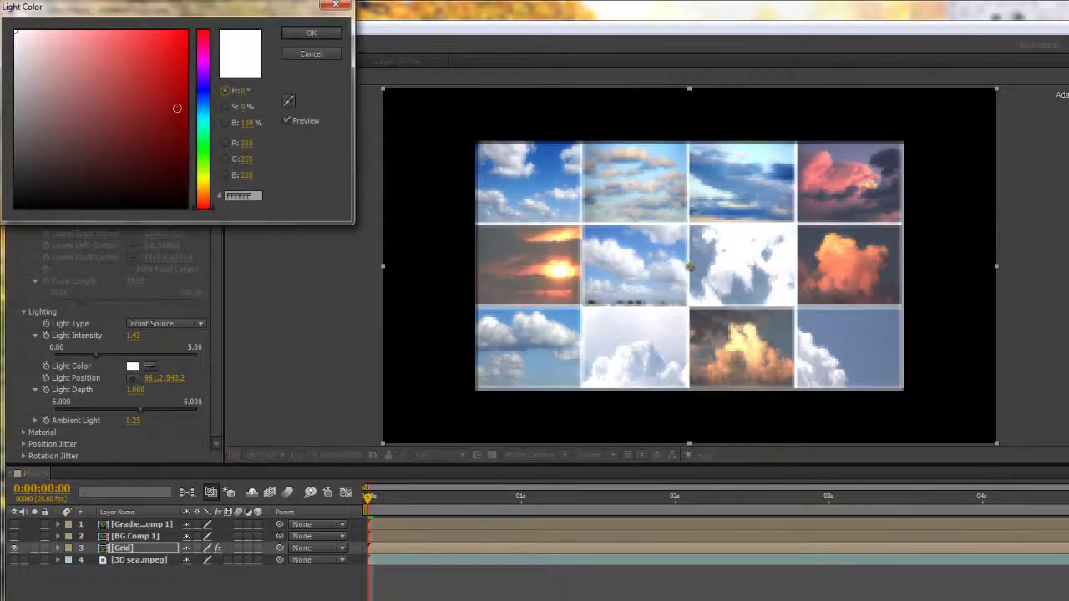
drag(177, 108, 95, 37)
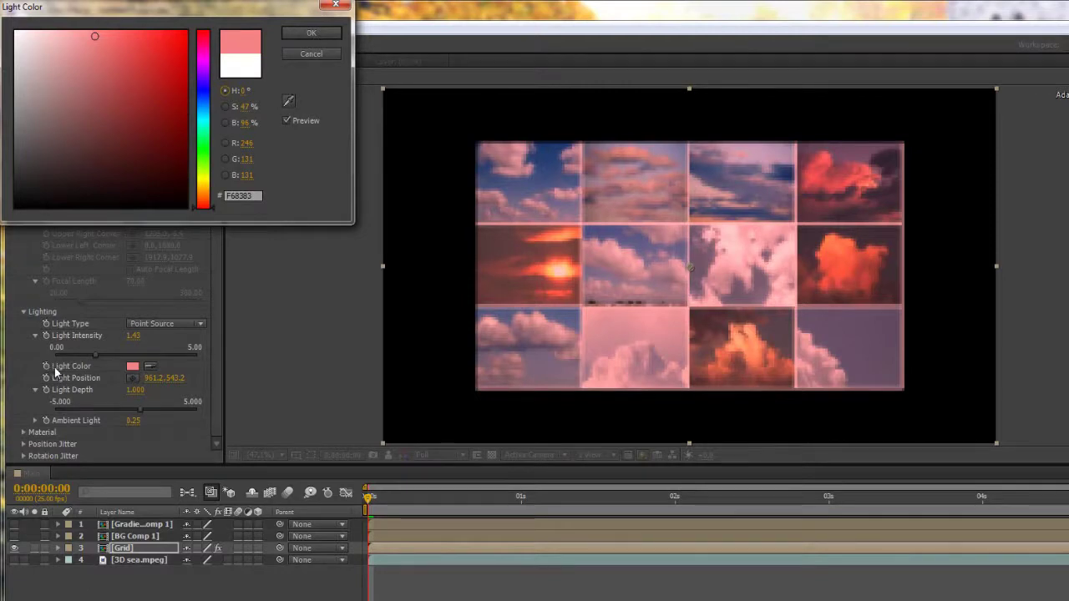
click(310, 54)
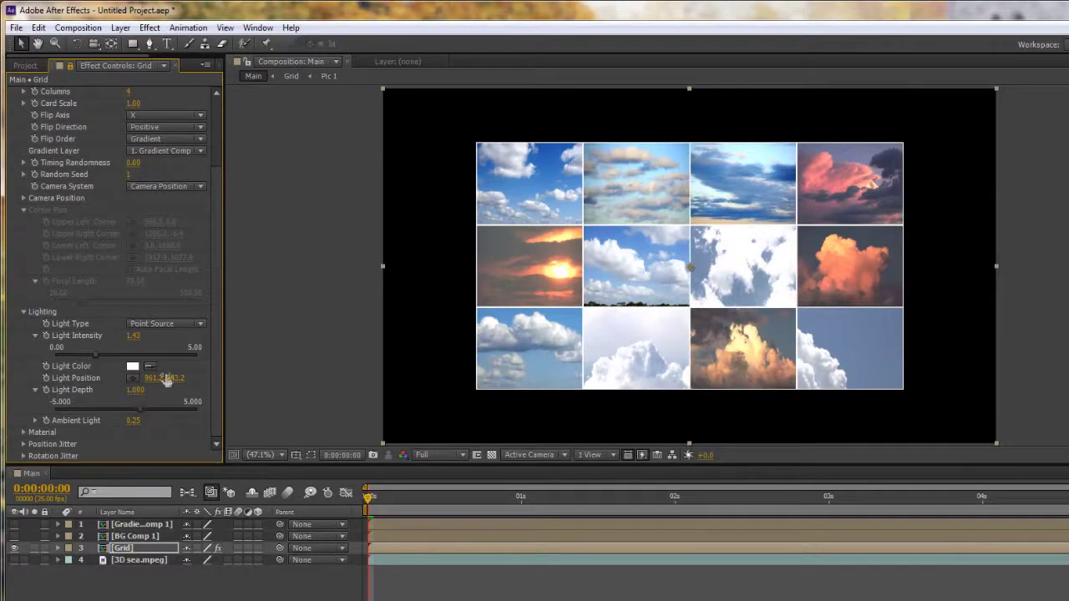
Review the Light Type options while keeping Point Source, and reset Card Wipe's Light Intensity to its default.
click(167, 323)
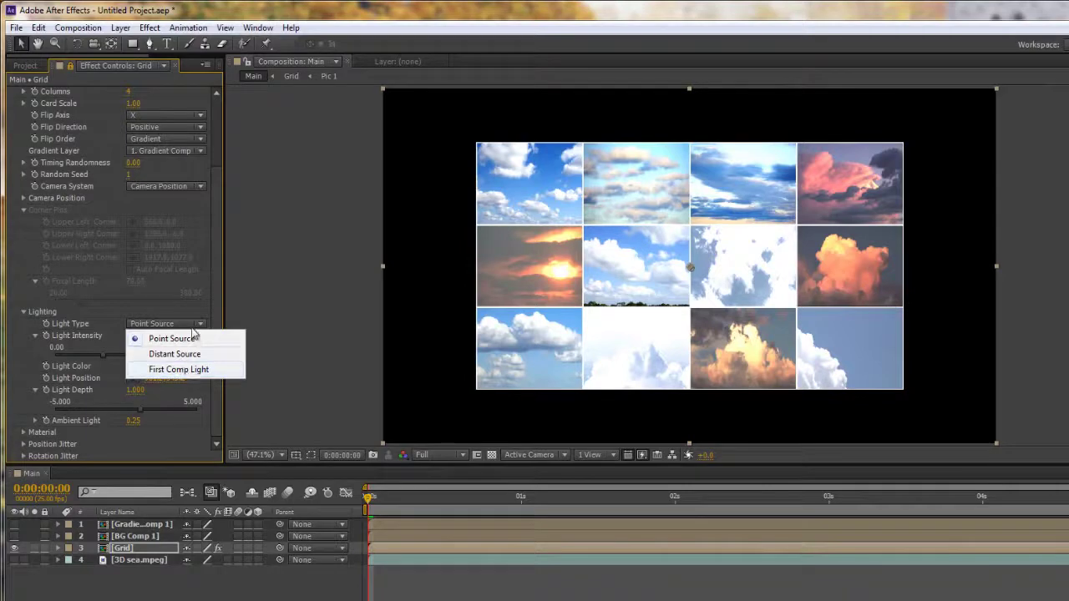
click(204, 402)
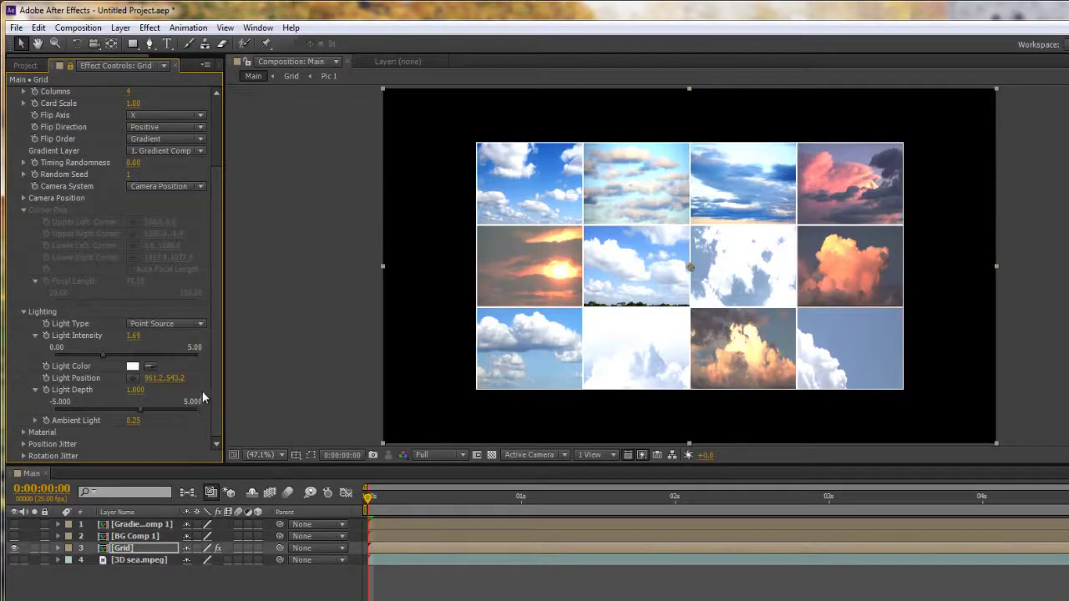
right_click(86, 335)
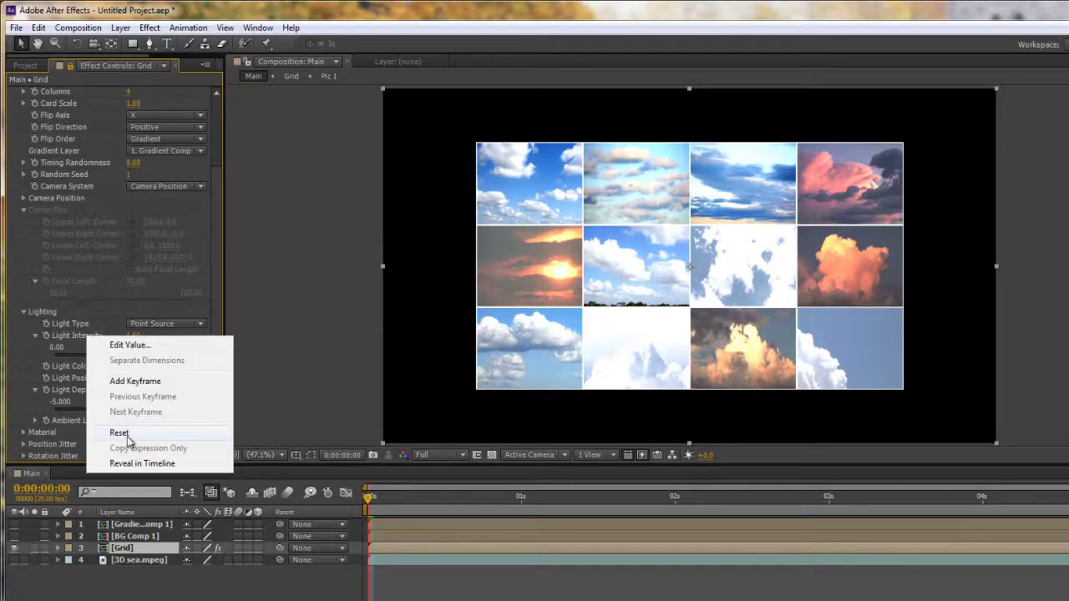
click(126, 434)
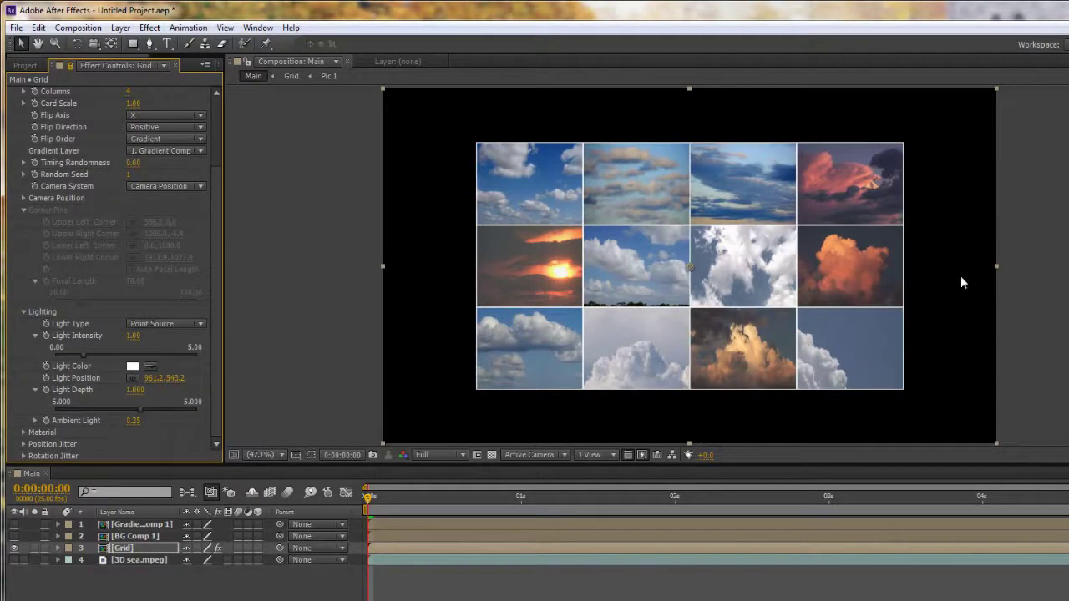
Lower Card Wipe's Light Depth to about 0.524.
drag(141, 408, 129, 415)
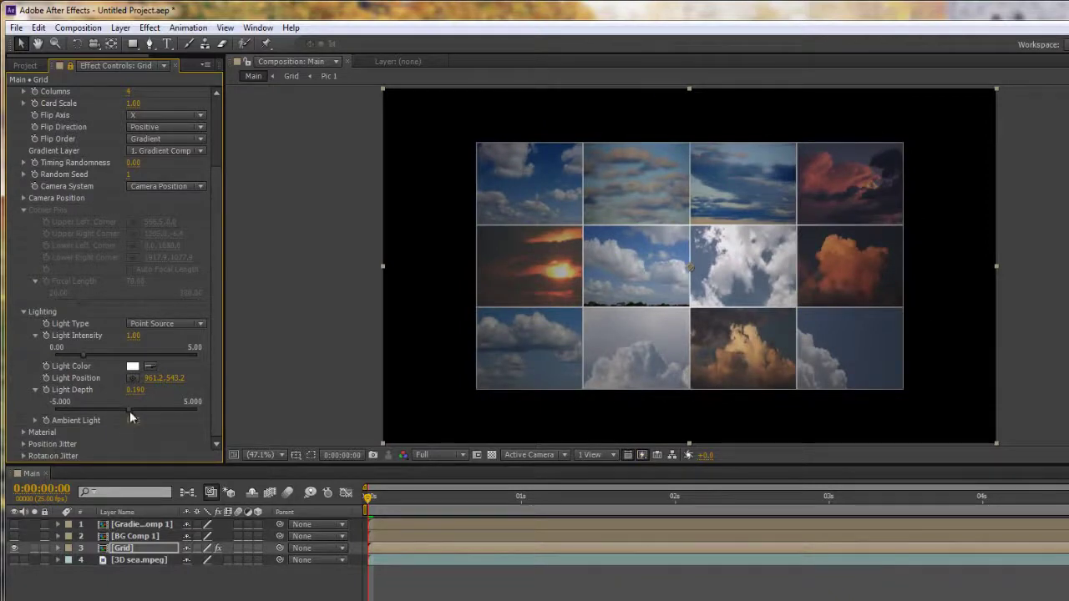
drag(132, 411, 142, 411)
mouse_move(131, 414)
mouse_down()
mouse_move(166, 409)
mouse_move(134, 420)
mouse_up()
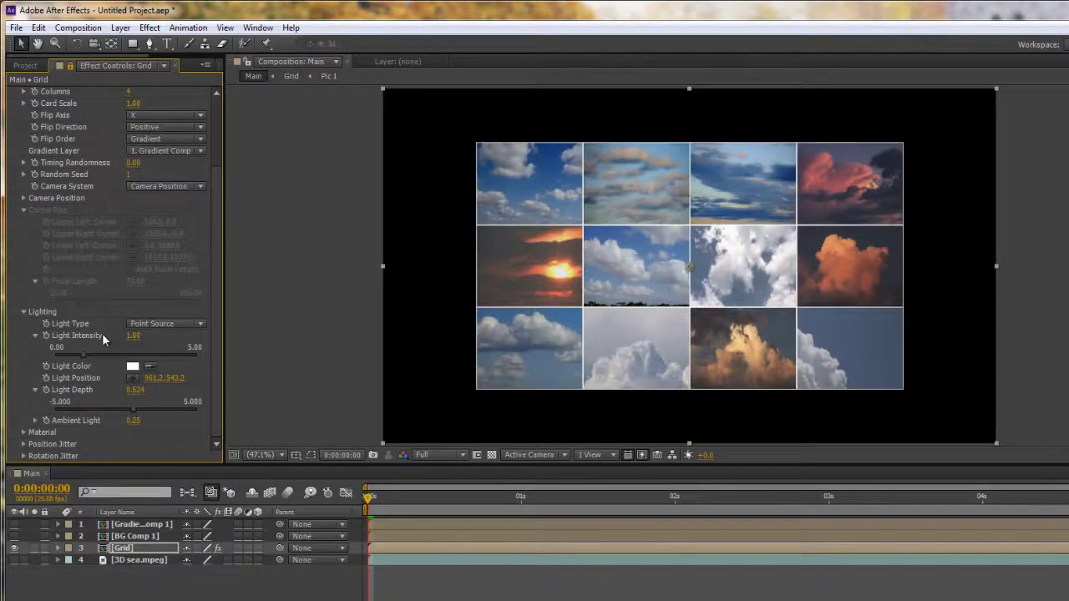
Reset the Z Position in Card Wipe's Camera Position settings, then collapse that group.
scroll(102, 334, up, 3)
click(24, 261)
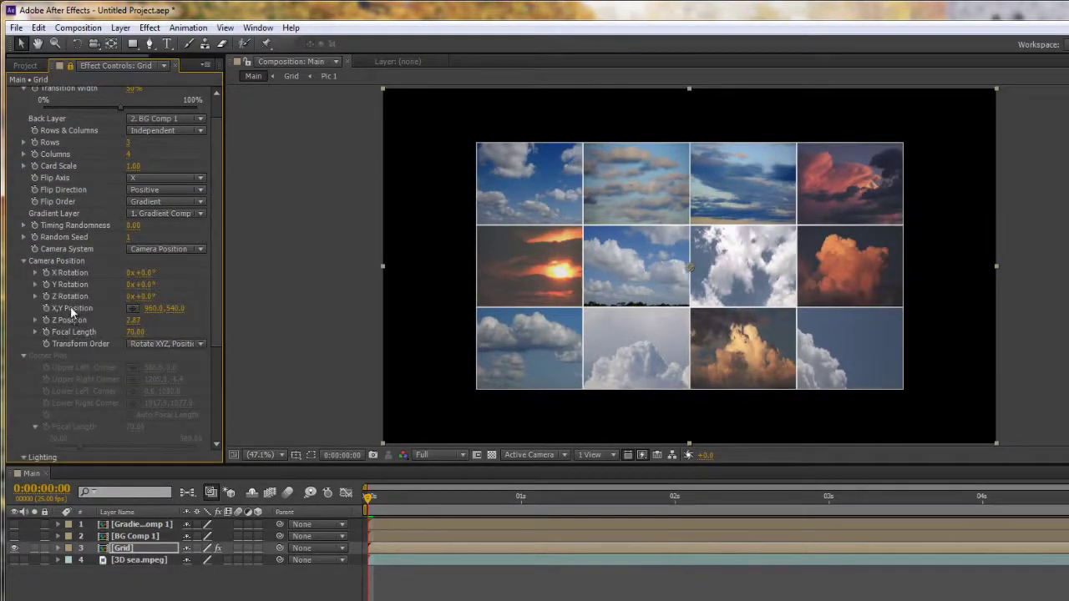
right_click(69, 318)
click(87, 418)
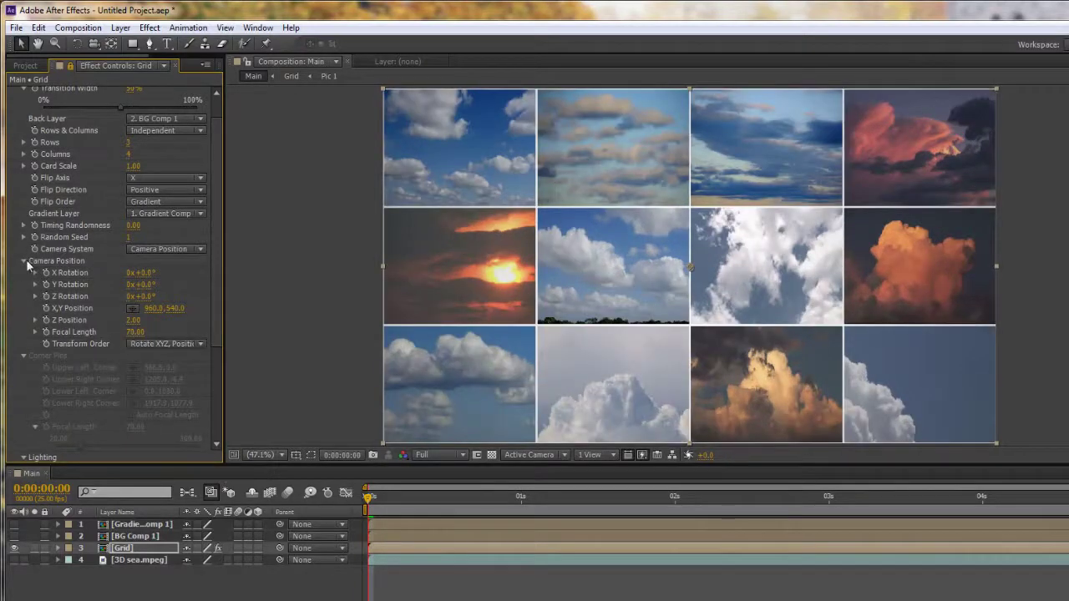
click(25, 261)
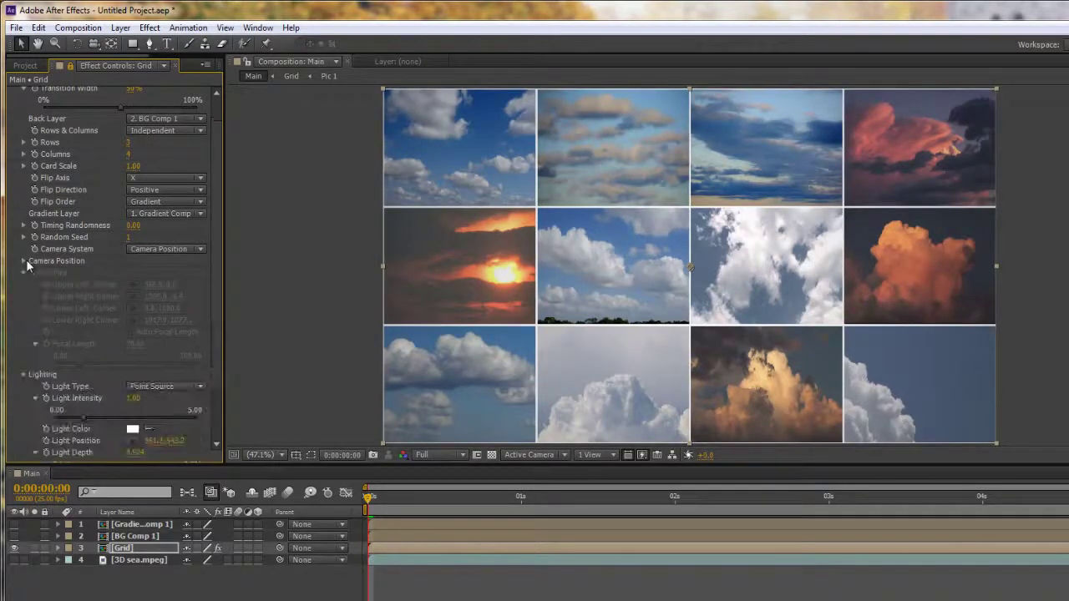
Expand Card Wipe's Material settings and raise the Light Intensity in the Lighting settings to 1.57.
click(23, 375)
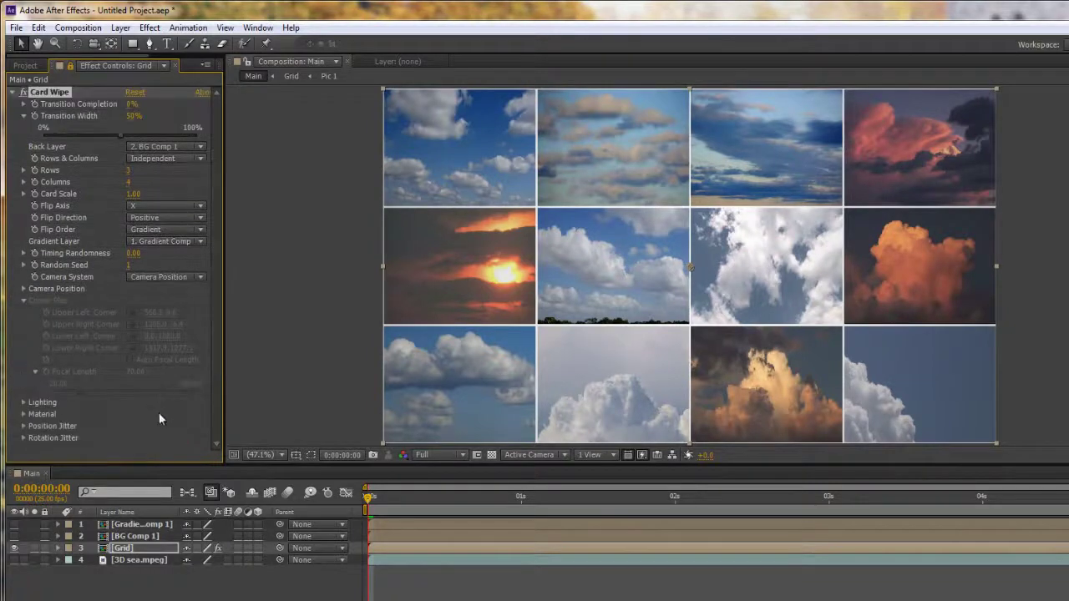
click(24, 414)
scroll(156, 394, down, 1)
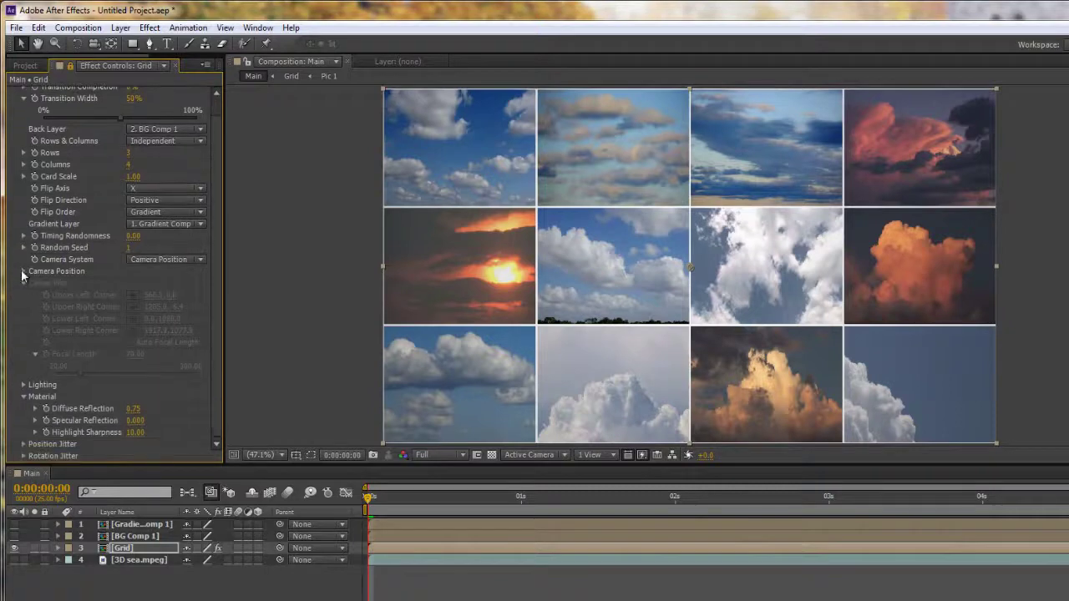
click(24, 385)
scroll(196, 362, down, 2)
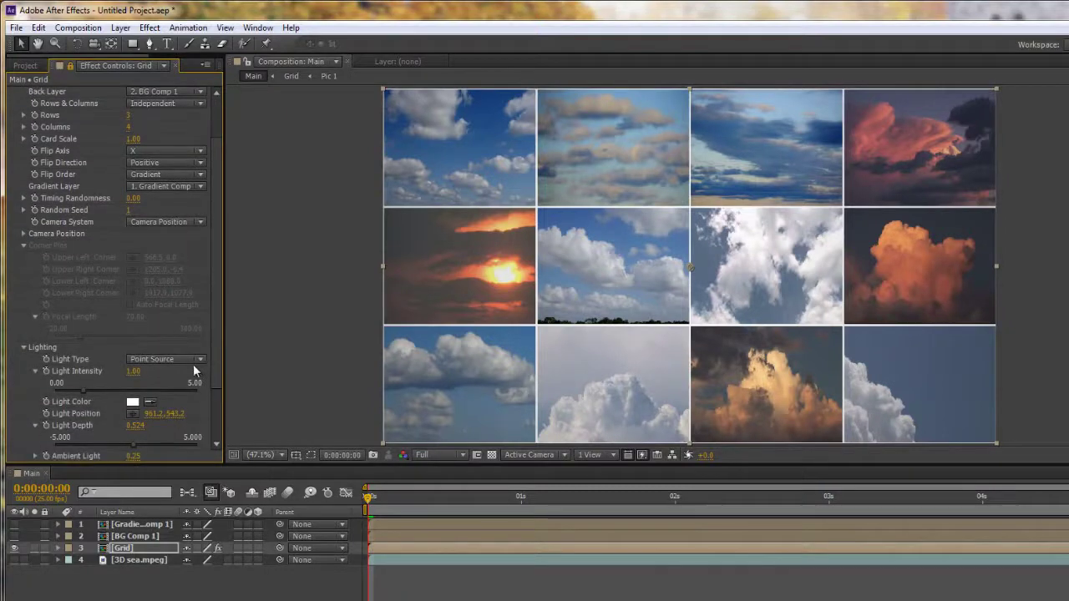
drag(83, 390, 101, 391)
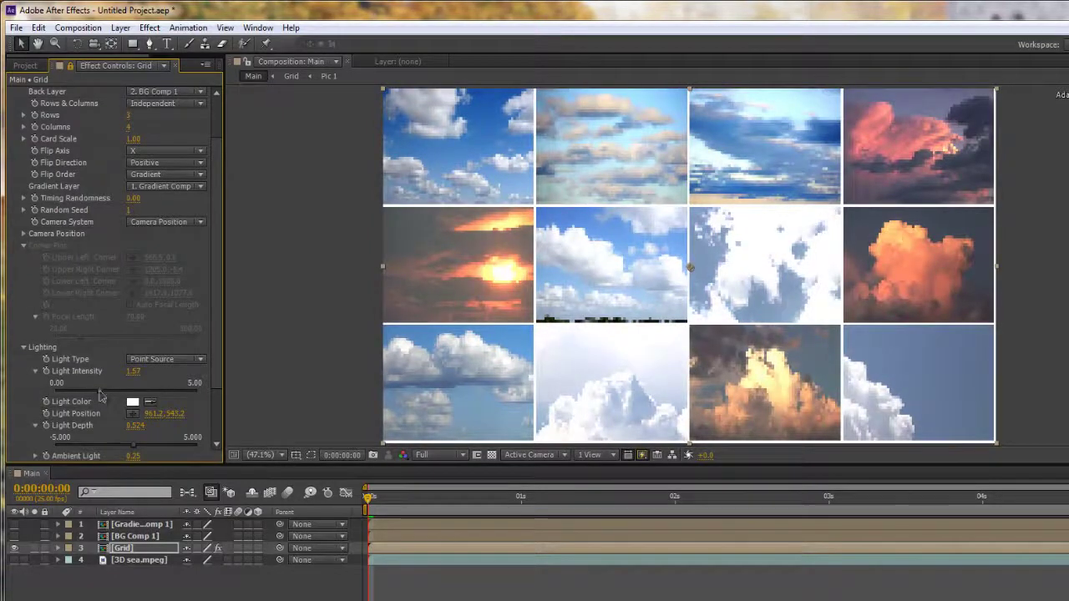
Try a higher Diffuse Reflection for Card Wipe's material, then reset it to its default.
scroll(79, 378, down, 4)
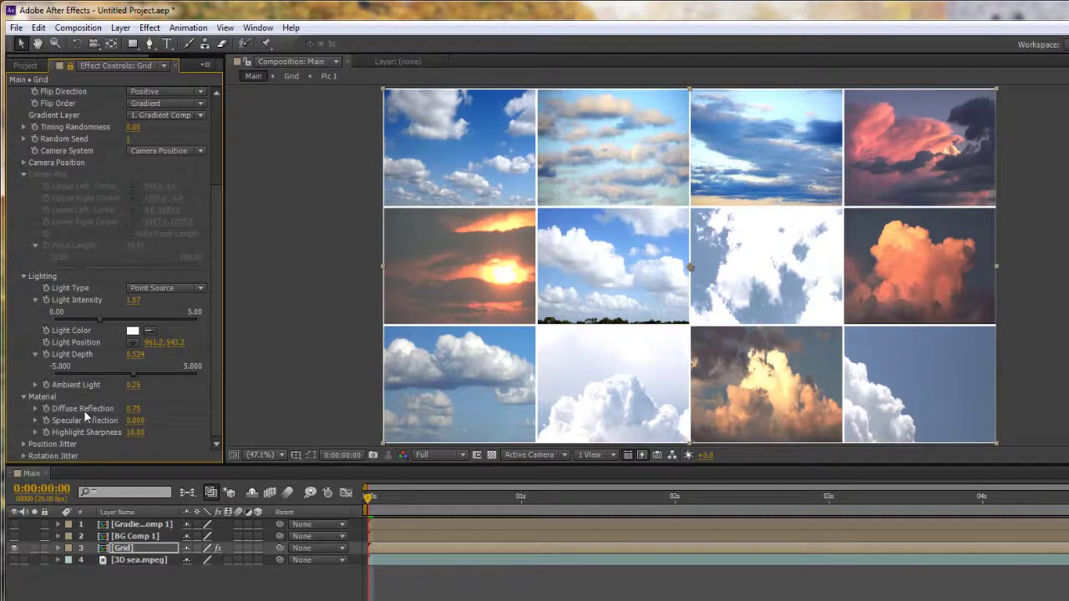
mouse_move(140, 409)
mouse_down()
mouse_move(197, 409)
mouse_move(160, 412)
mouse_up()
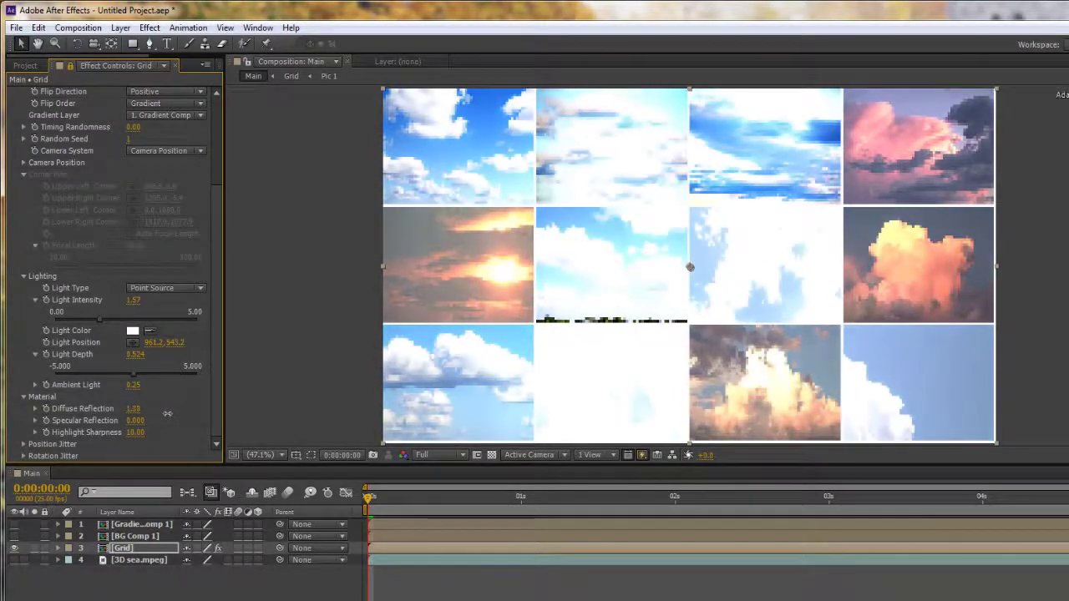
right_click(105, 409)
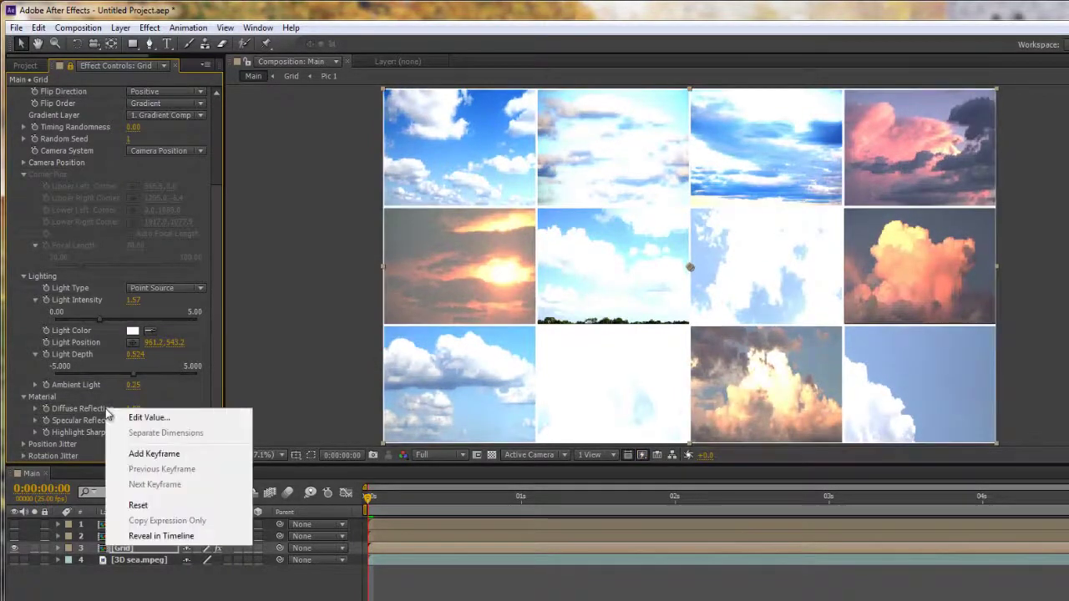
click(142, 505)
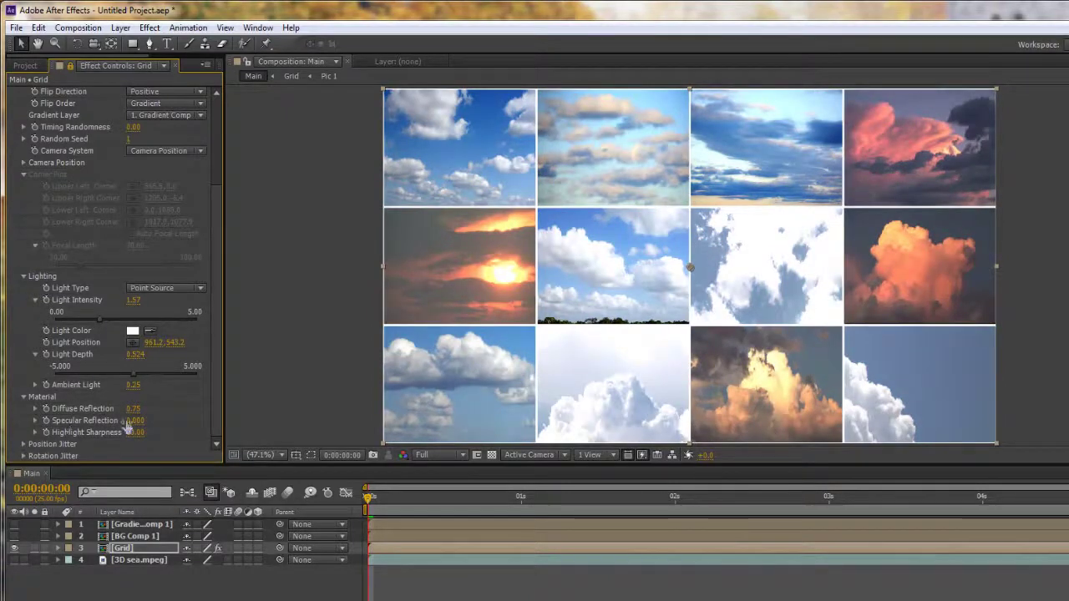
Try a Specular Reflection of 0.670 for the cards, then reset it to its default.
drag(133, 420, 151, 421)
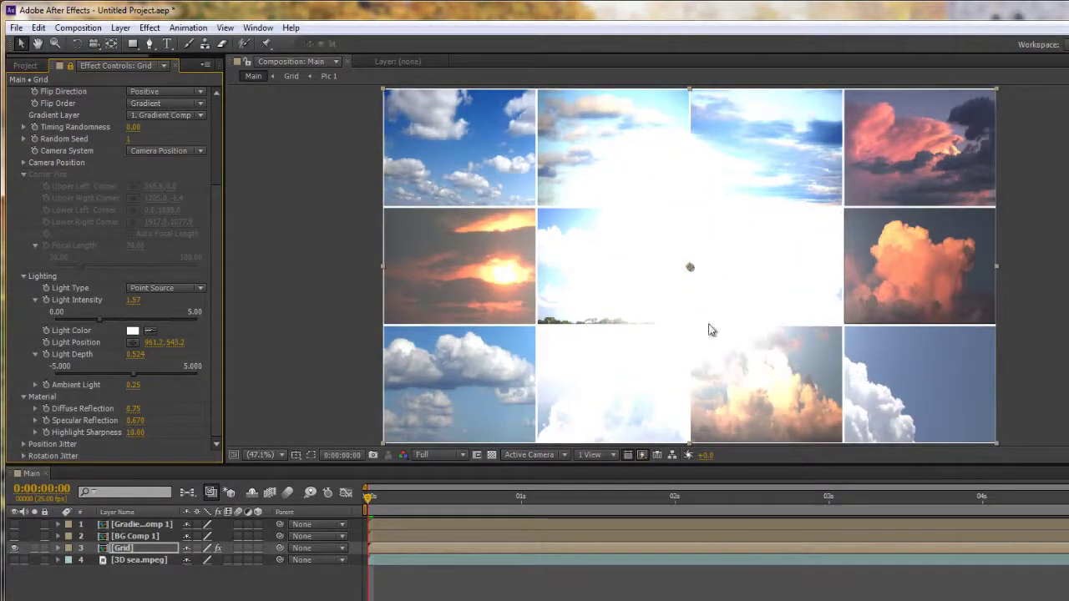
right_click(99, 424)
click(131, 515)
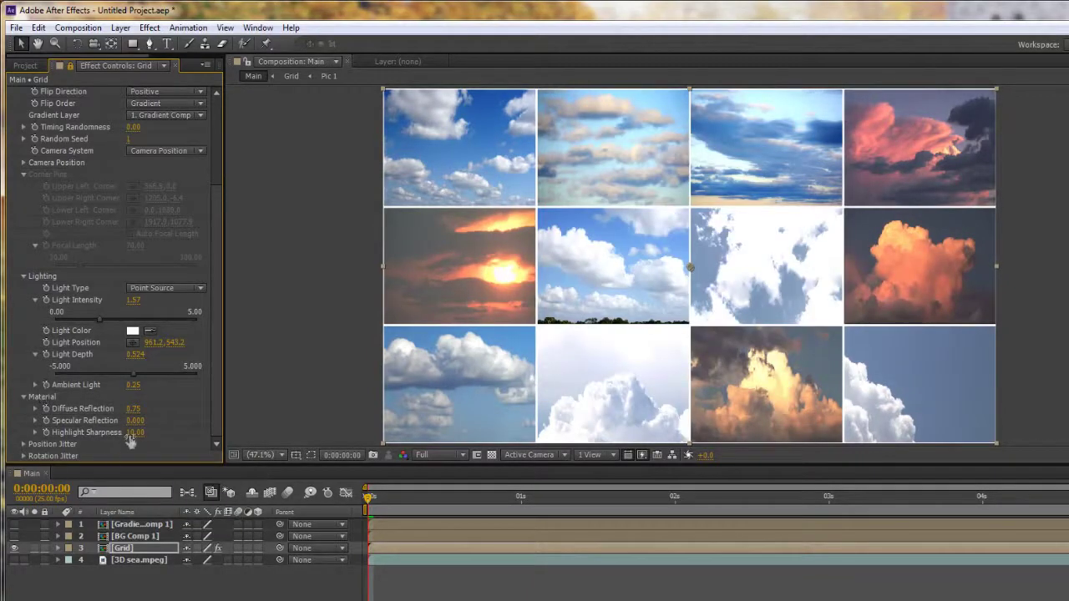
Try a Highlight Sharpness of about 58 without any specular reflection, then reset it to its default.
drag(266, 432, 215, 424)
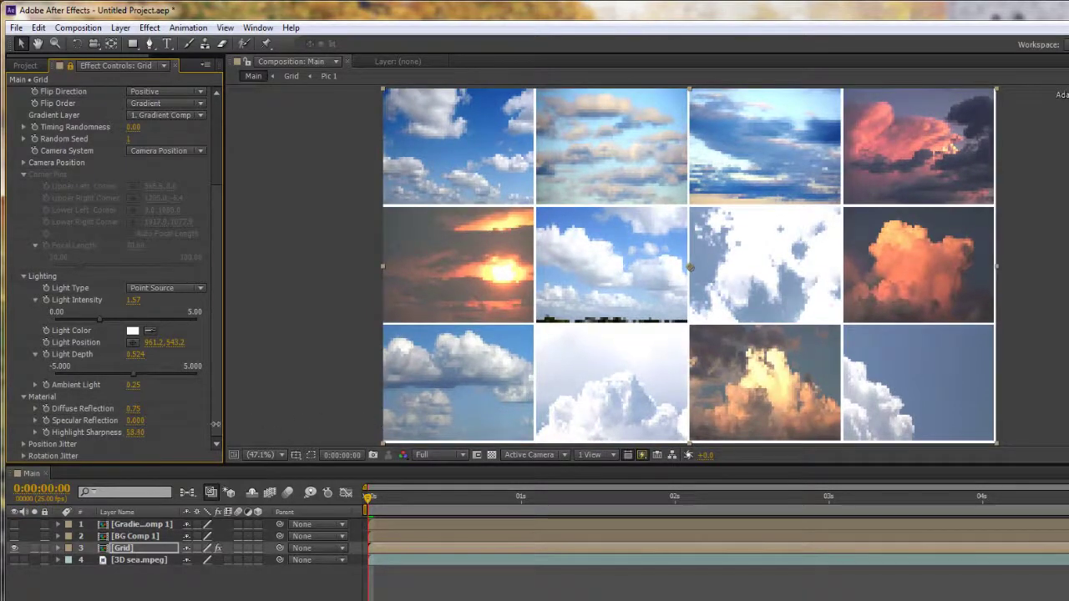
right_click(91, 430)
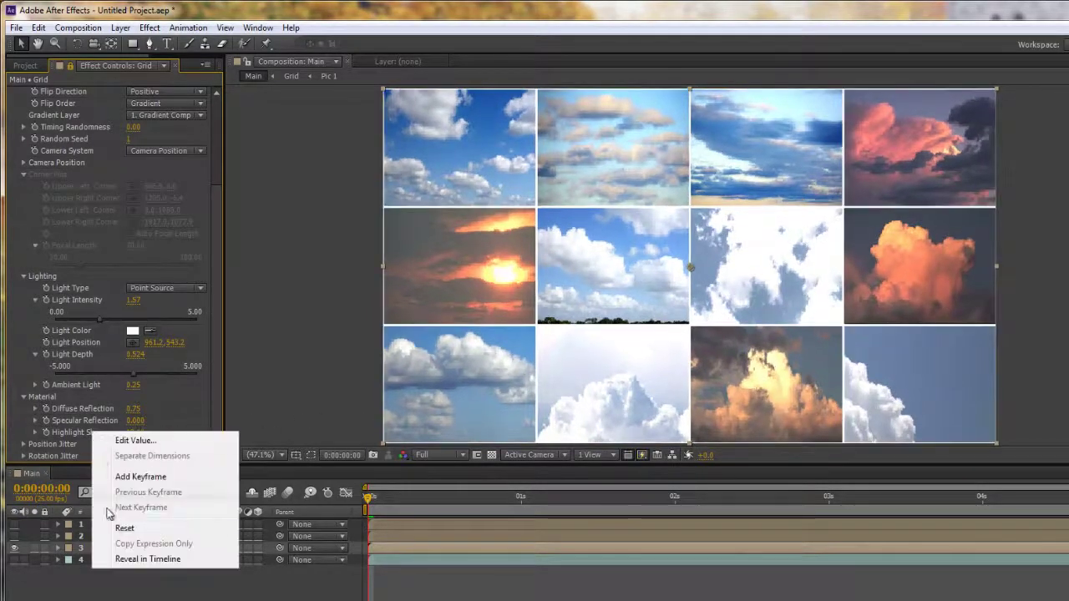
click(122, 527)
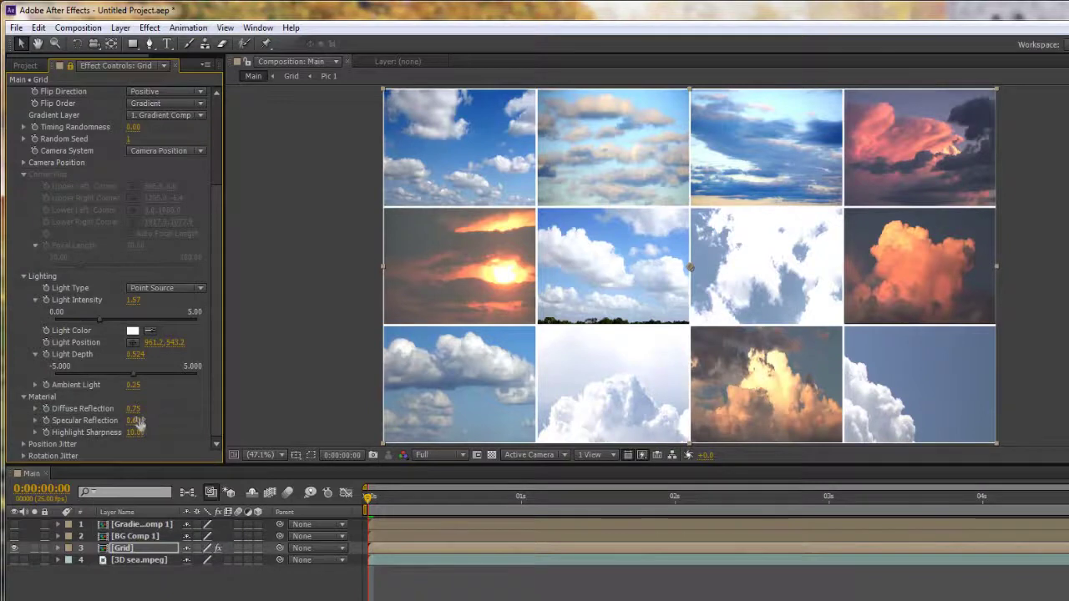
Try a Specular Reflection of 0.420 with the Highlight Sharpness at 100 and then at lower values.
drag(138, 420, 122, 444)
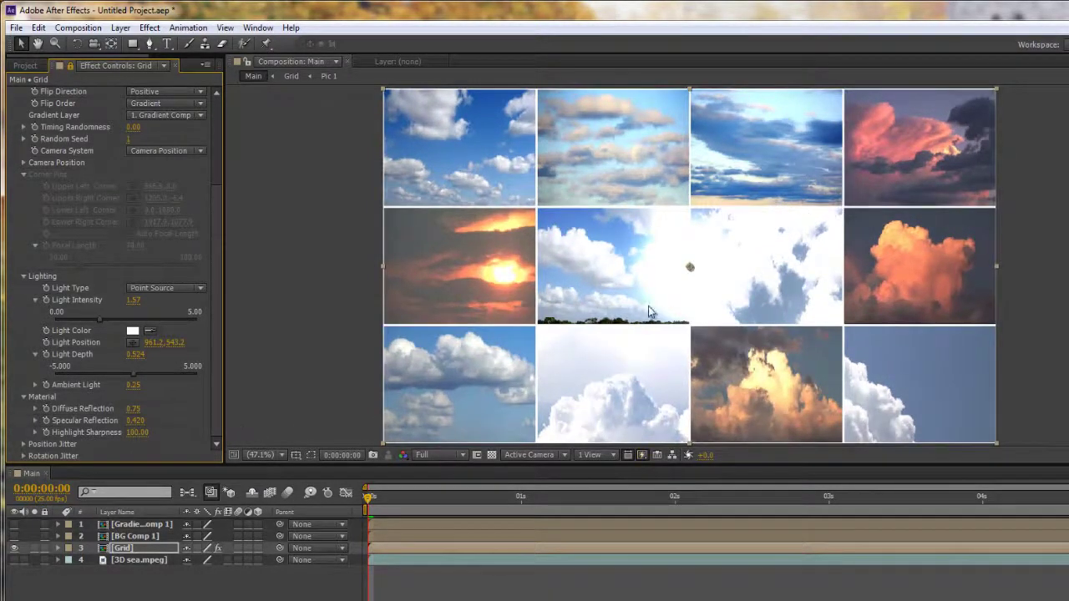
drag(132, 409, 54, 444)
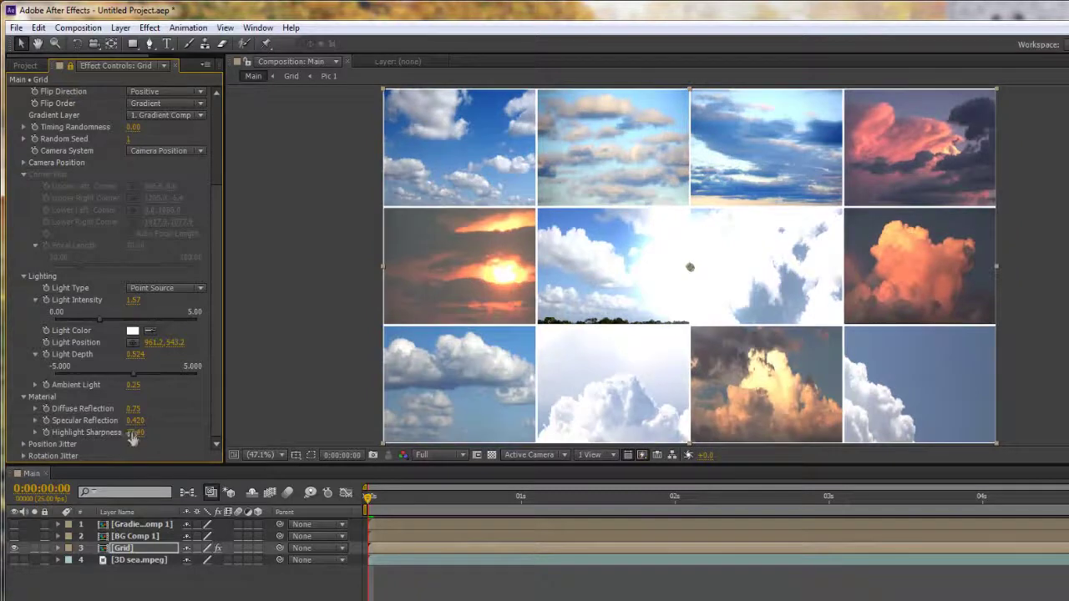
drag(132, 440, 118, 440)
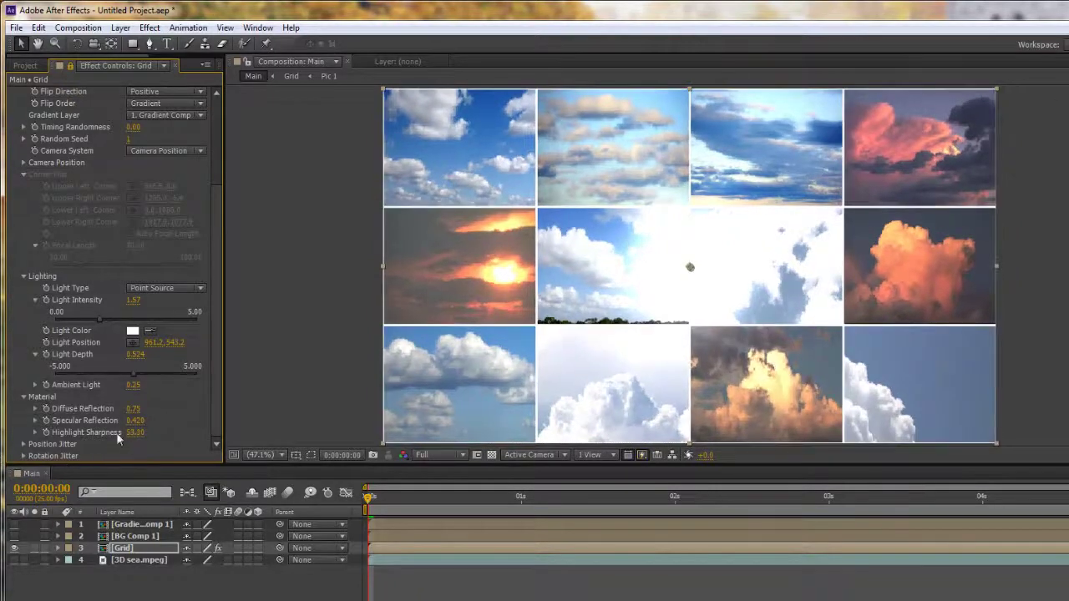
Reset Card Wipe's Highlight Sharpness, Specular Reflection and Diffuse Reflection to their defaults.
right_click(79, 436)
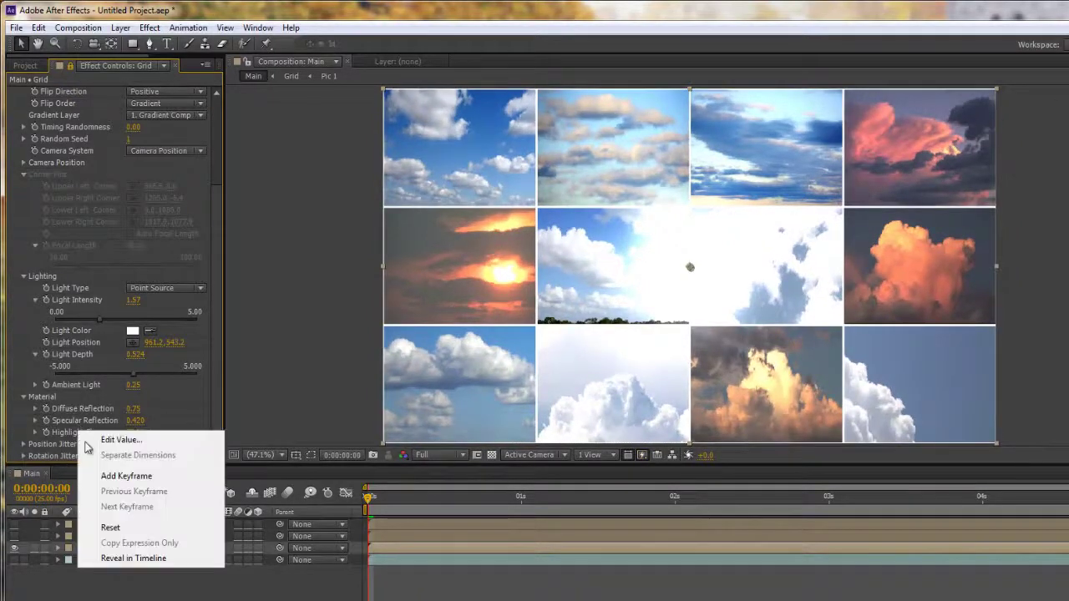
click(115, 530)
right_click(94, 420)
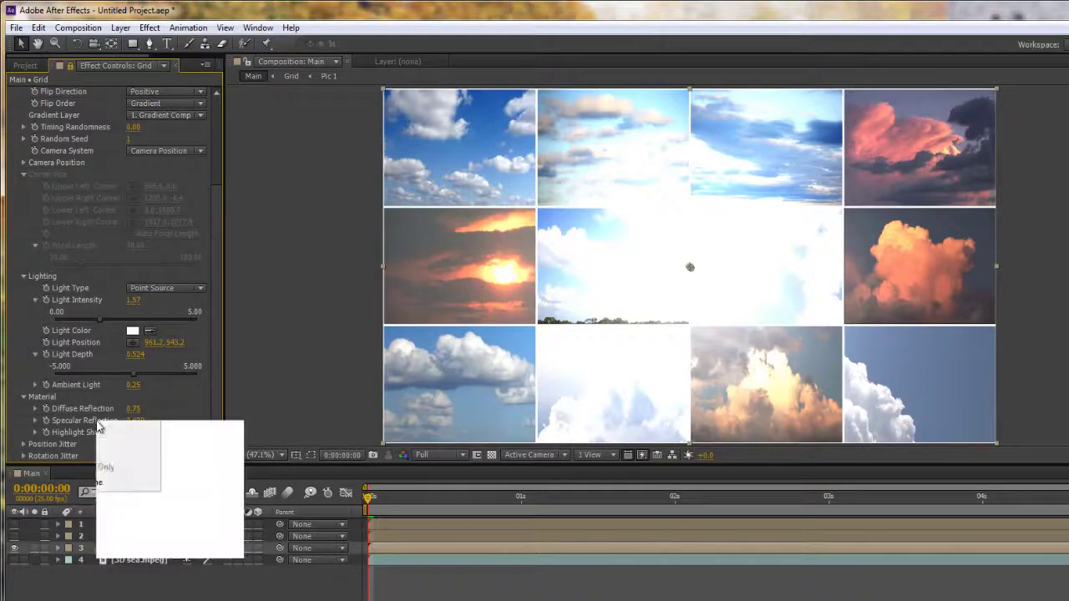
click(117, 518)
right_click(87, 408)
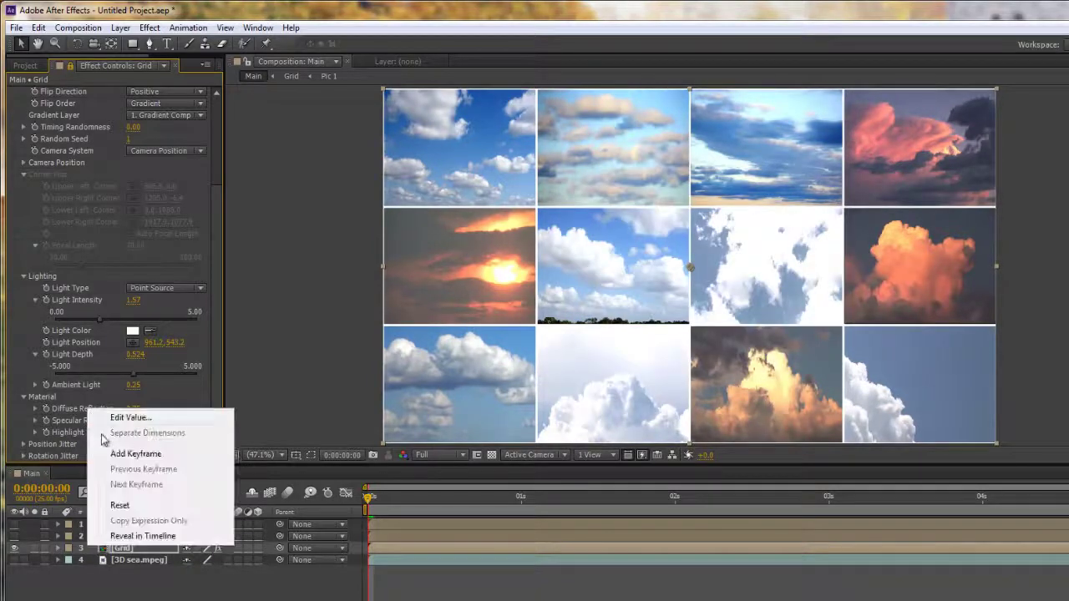
click(118, 506)
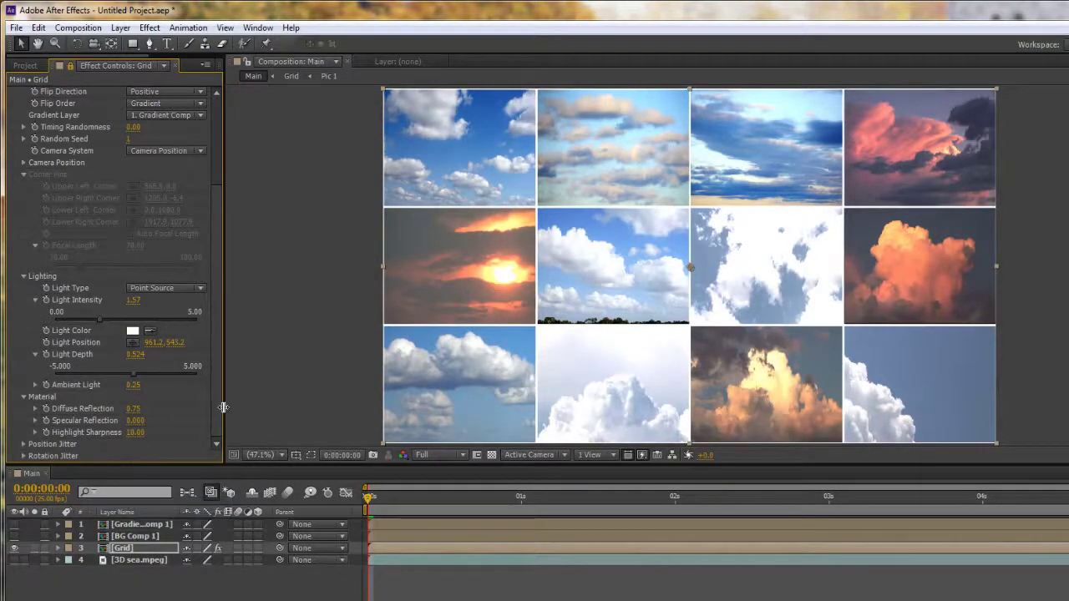